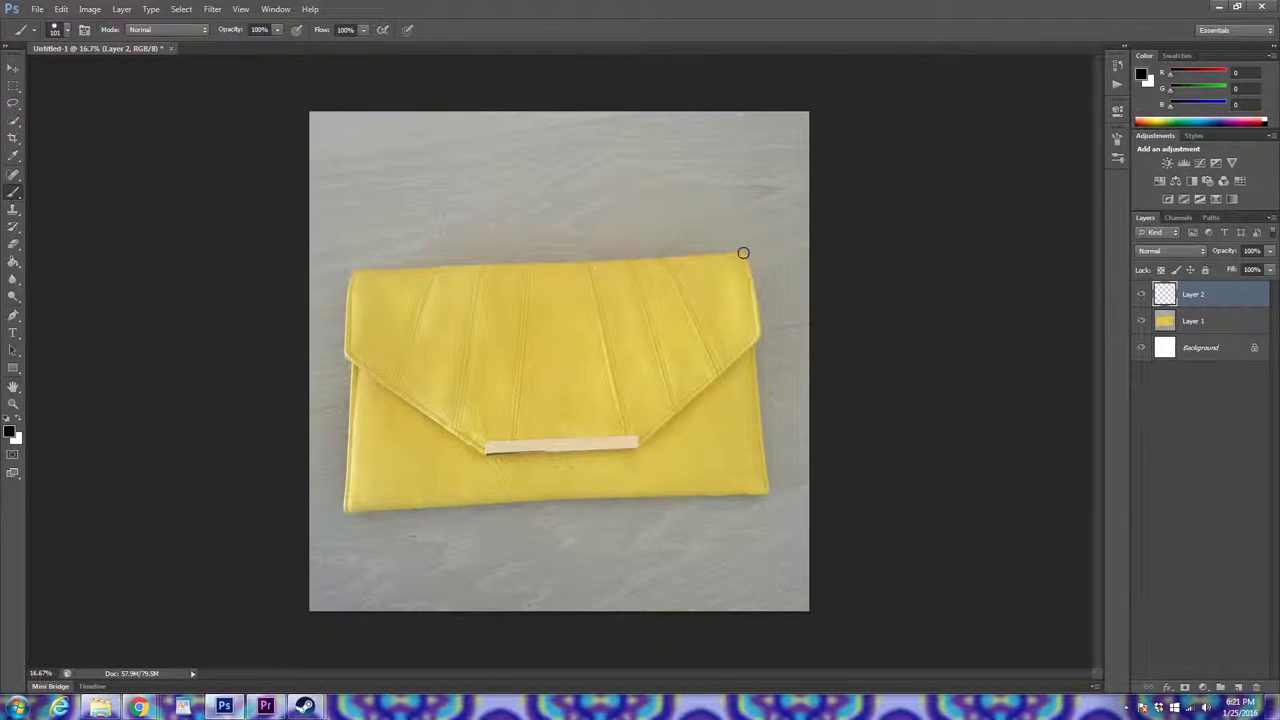
Step: Trace the clutch's front flap and the clasp bar in black on Layer 2
{"action": "mouse_move", "coordinate": [742, 251]}
{"action": "left_mouse_down"}
{"action": "mouse_move", "coordinate": [754, 335]}
{"action": "mouse_move", "coordinate": [645, 441]}
{"action": "left_mouse_up"}
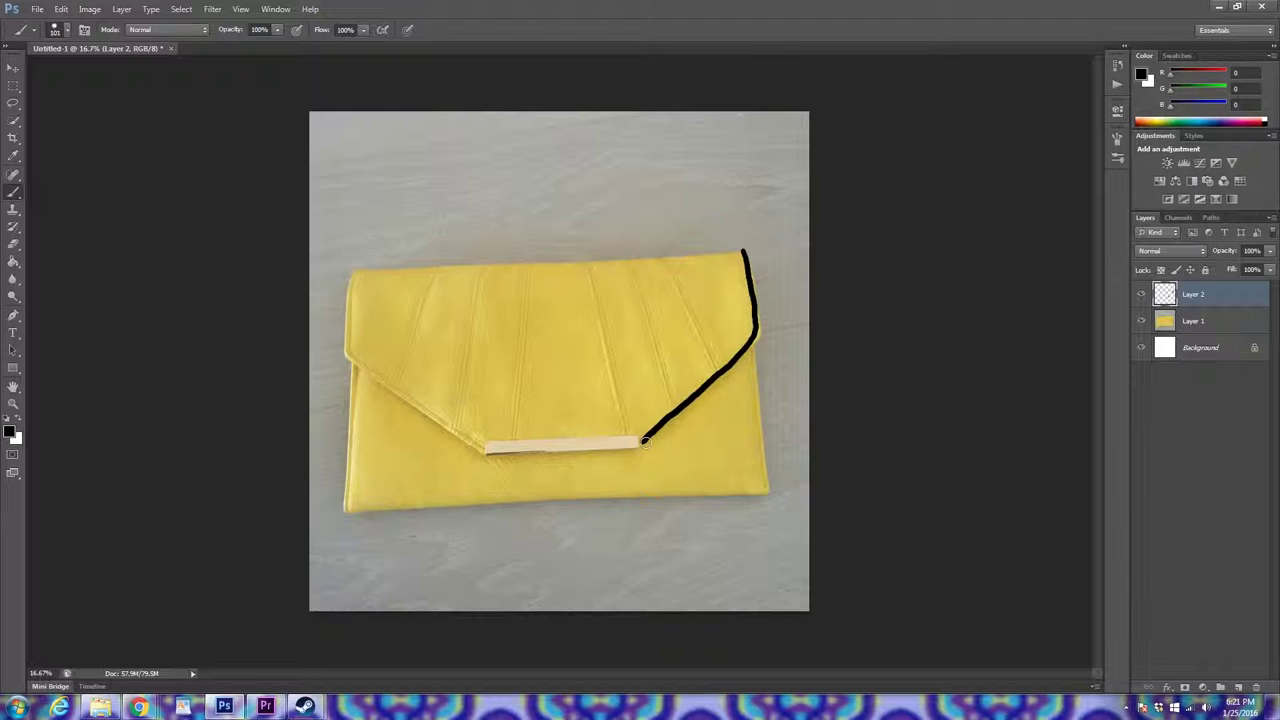
{"action": "left_click_drag", "start_coordinate": [347, 353], "coordinate": [353, 265]}
{"action": "left_click_drag", "start_coordinate": [722, 251], "coordinate": [352, 279]}
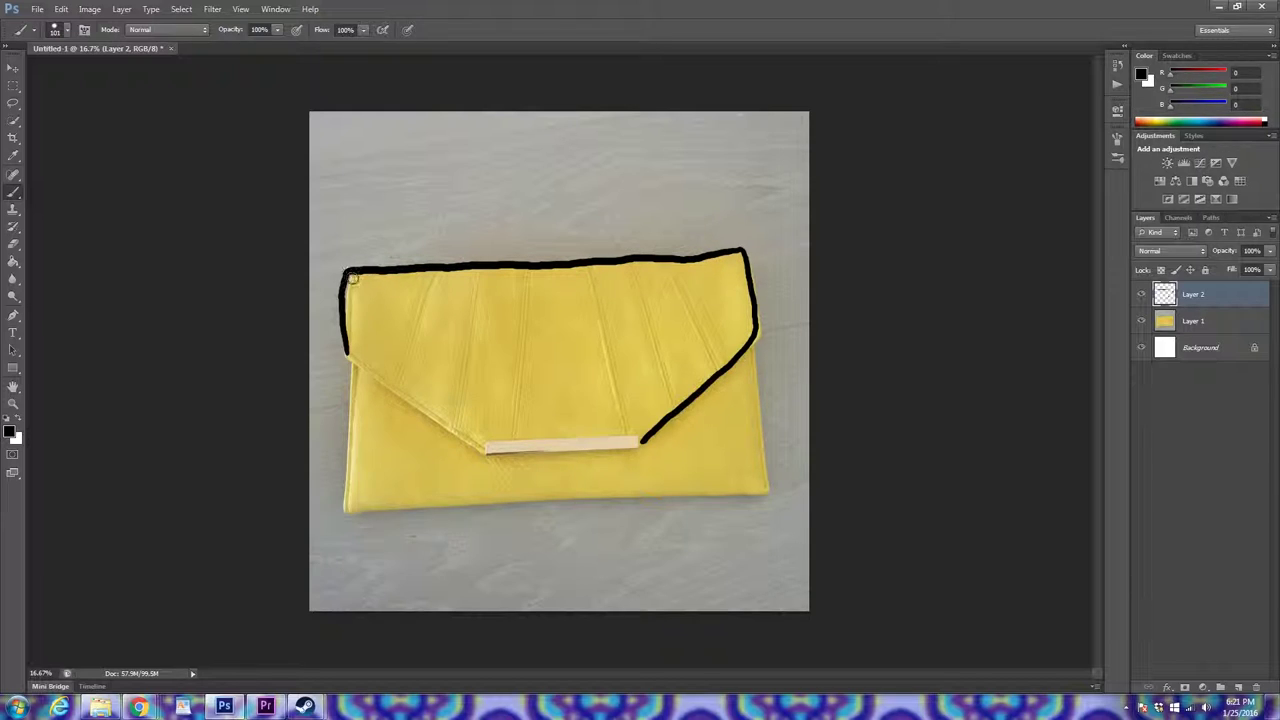
{"action": "mouse_move", "coordinate": [642, 436]}
{"action": "left_mouse_down"}
{"action": "mouse_move", "coordinate": [488, 452]}
{"action": "mouse_move", "coordinate": [490, 440]}
{"action": "mouse_move", "coordinate": [641, 437]}
{"action": "left_mouse_up"}
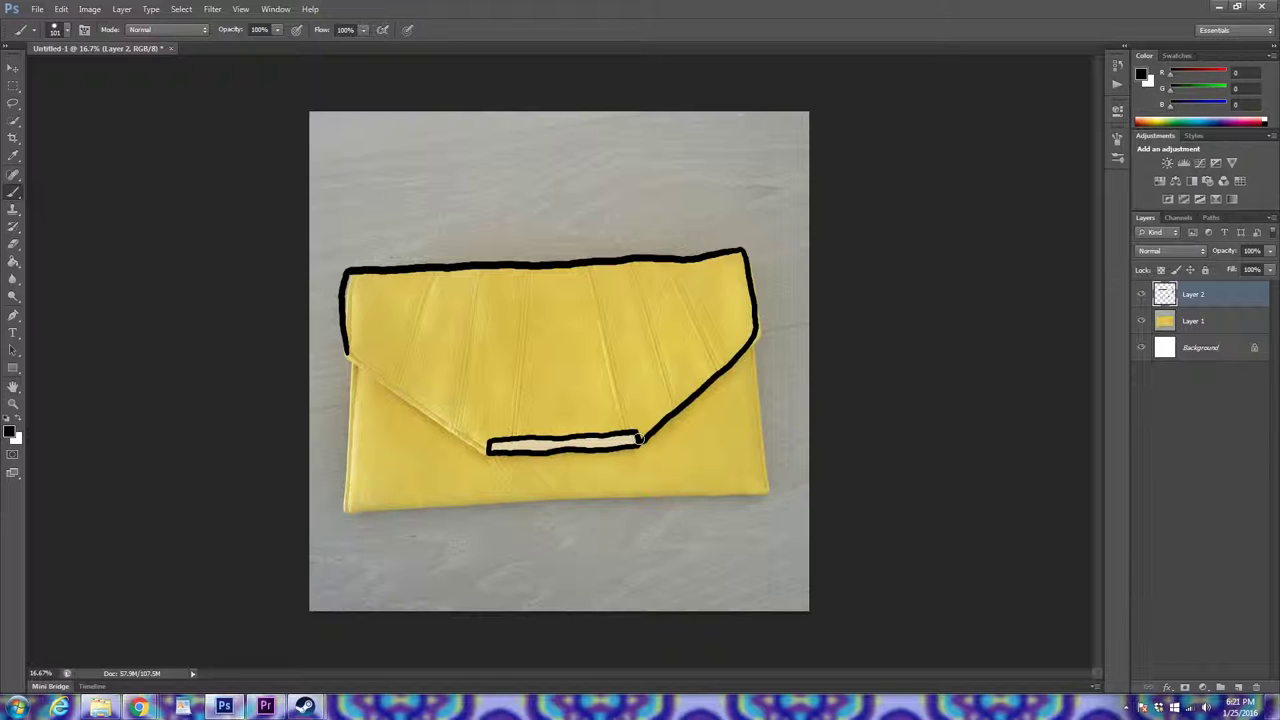
{"action": "left_click_drag", "start_coordinate": [348, 355], "coordinate": [480, 449]}
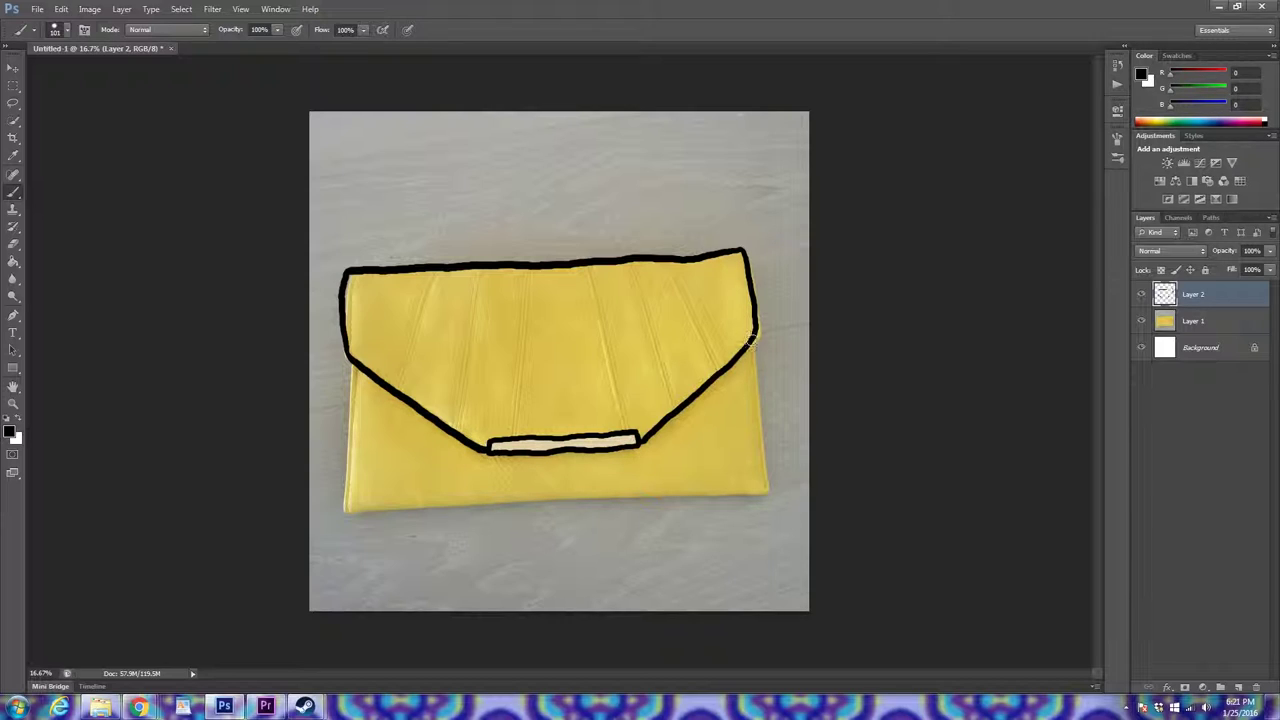
Step: Trace both sides and the bottom edge of the clutch's lower body in black
{"action": "left_click_drag", "start_coordinate": [753, 338], "coordinate": [772, 495]}
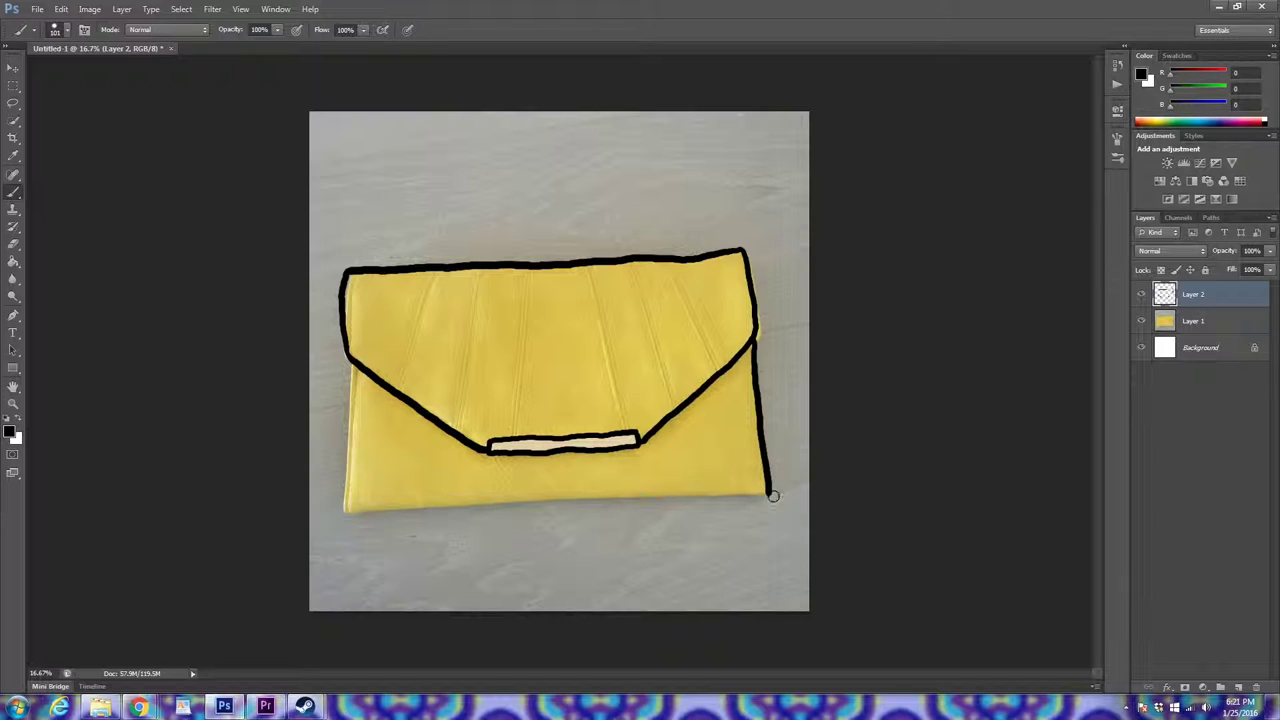
{"action": "left_click_drag", "start_coordinate": [352, 362], "coordinate": [350, 512]}
{"action": "left_click_drag", "start_coordinate": [770, 494], "coordinate": [356, 520]}
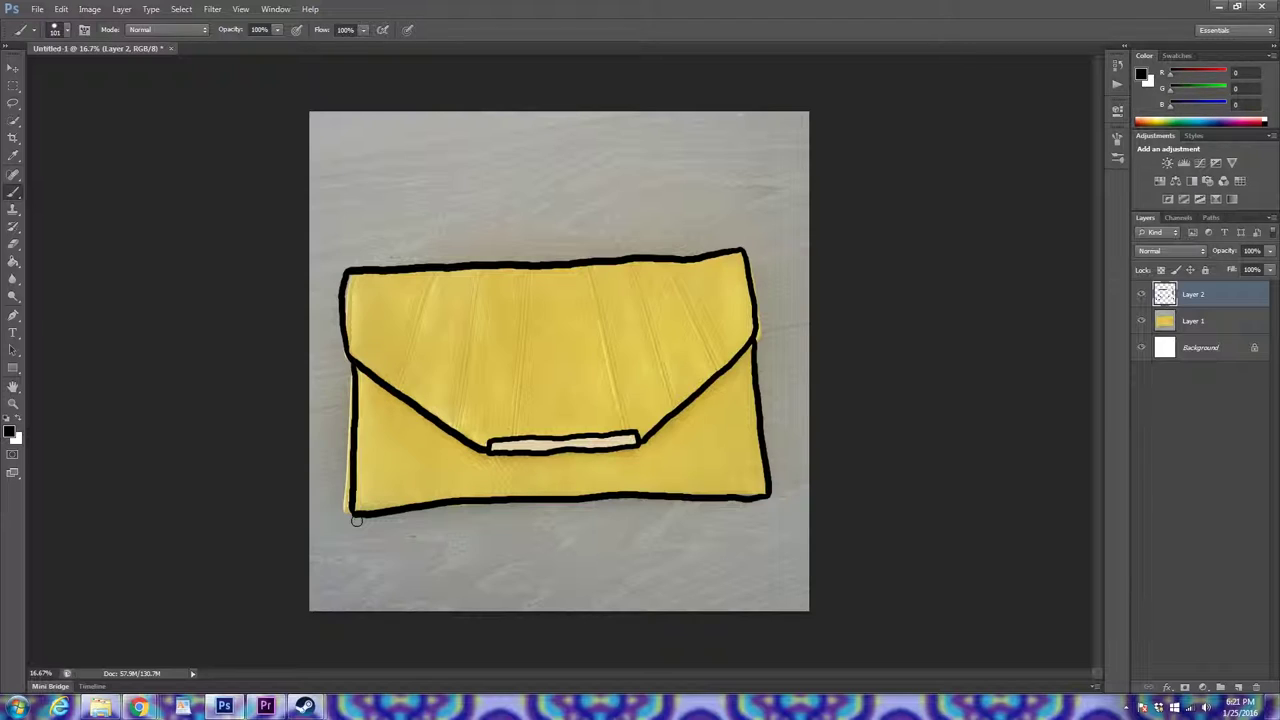
Step: Draw the six pleat lines across the flap in black, and hide the clutch photo layer
{"action": "left_click_drag", "start_coordinate": [512, 428], "coordinate": [526, 280]}
{"action": "left_click_drag", "start_coordinate": [623, 423], "coordinate": [587, 277]}
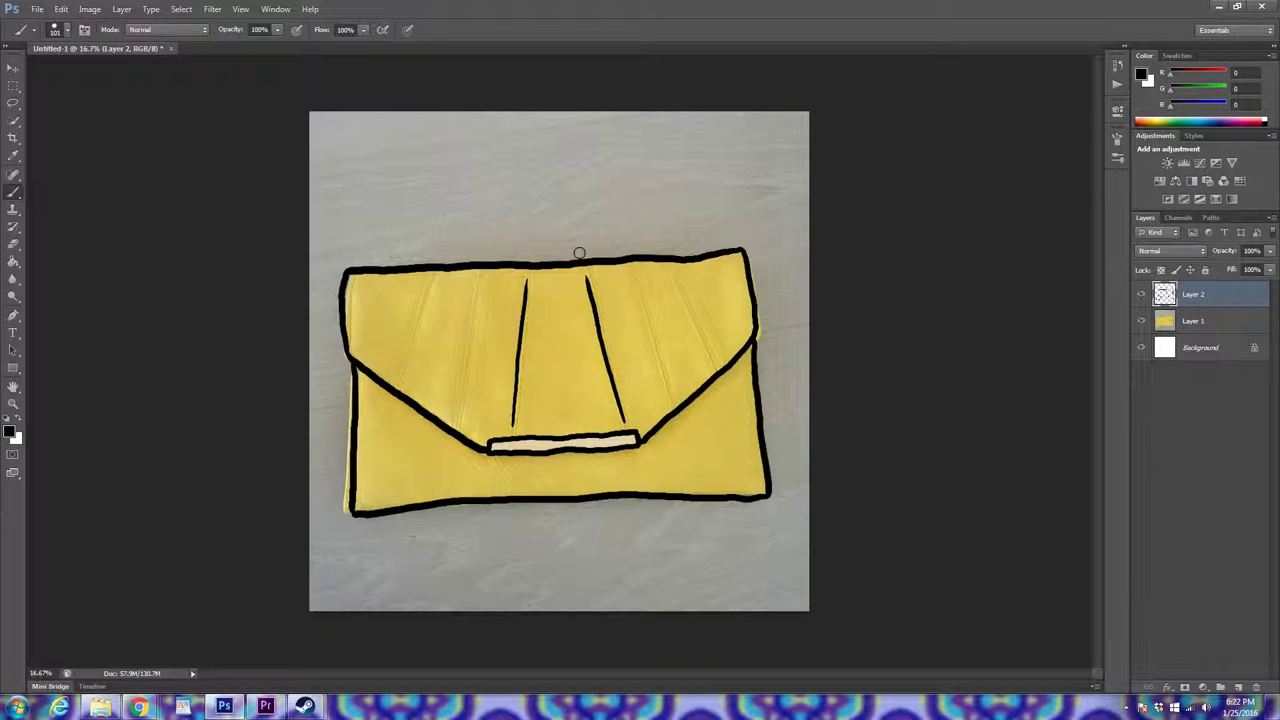
{"action": "left_click_drag", "start_coordinate": [456, 411], "coordinate": [478, 275]}
{"action": "left_click_drag", "start_coordinate": [399, 373], "coordinate": [422, 278]}
{"action": "left_click_drag", "start_coordinate": [675, 393], "coordinate": [642, 292]}
{"action": "left_click_drag", "start_coordinate": [717, 354], "coordinate": [680, 268]}
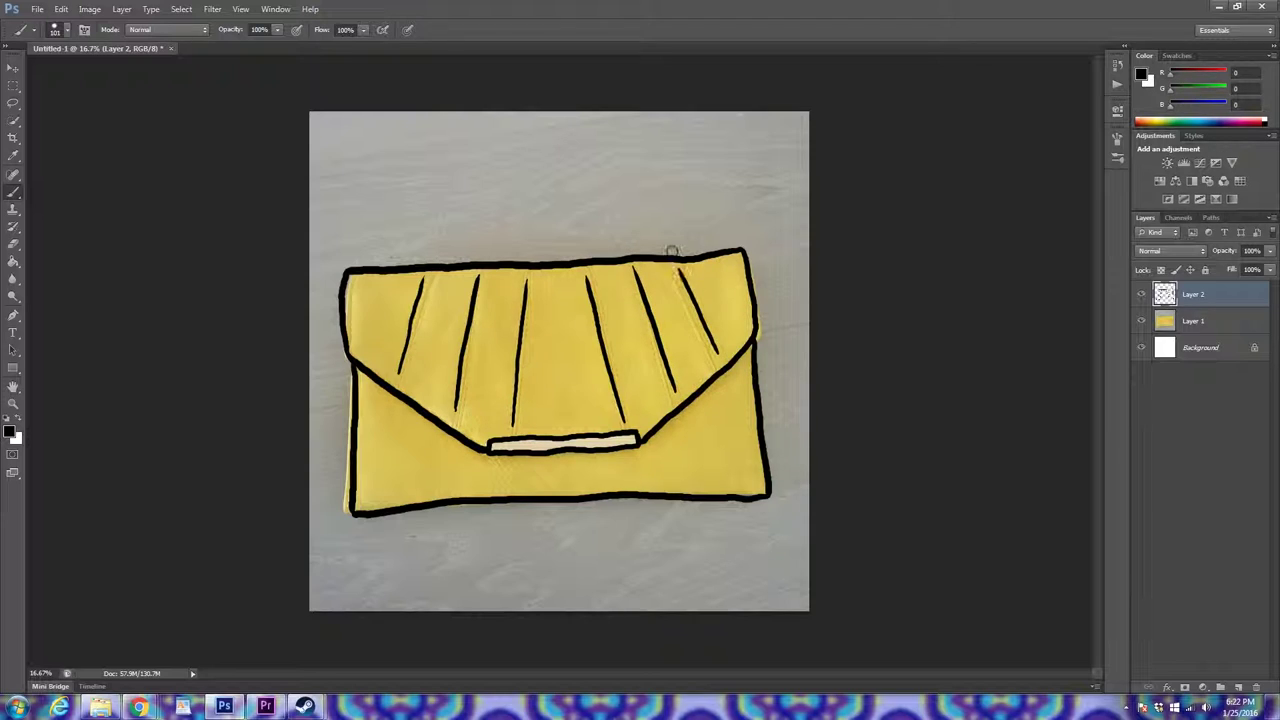
{"action": "left_click", "coordinate": [1140, 321]}
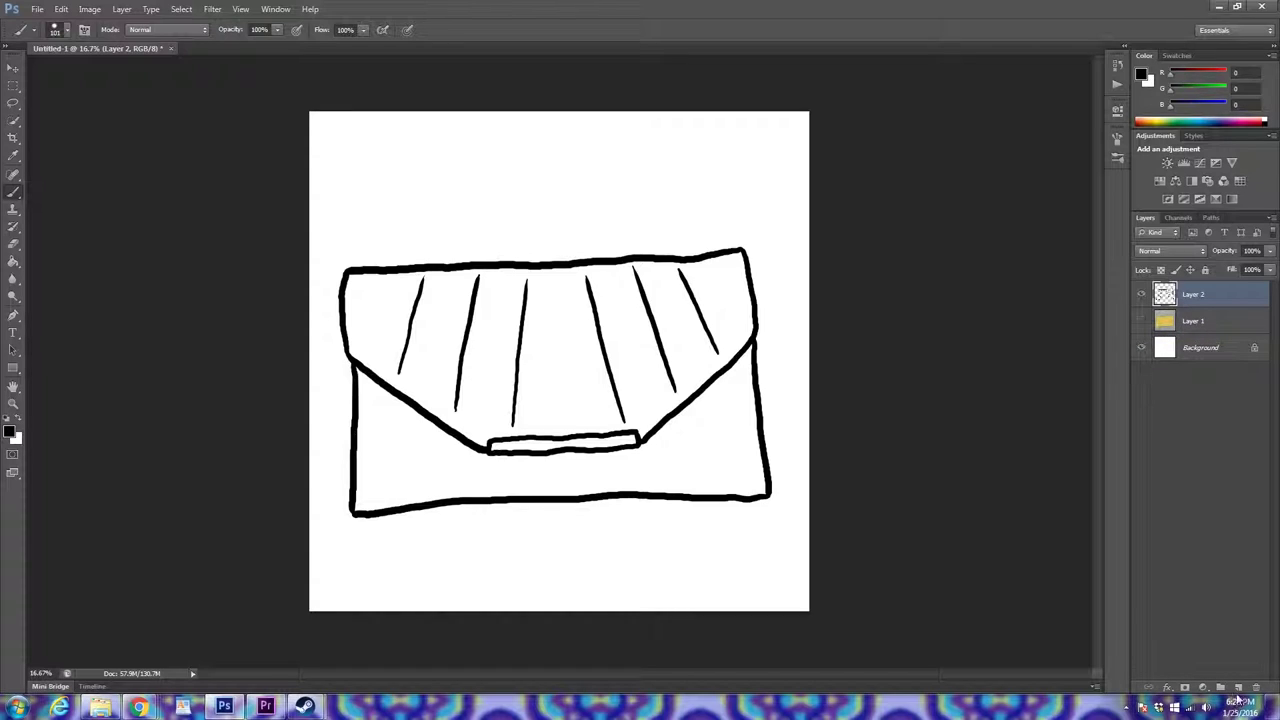
Step: Add a new layer above the outline and set the foreground colour to red, ff0000
{"action": "left_click", "coordinate": [1237, 688]}
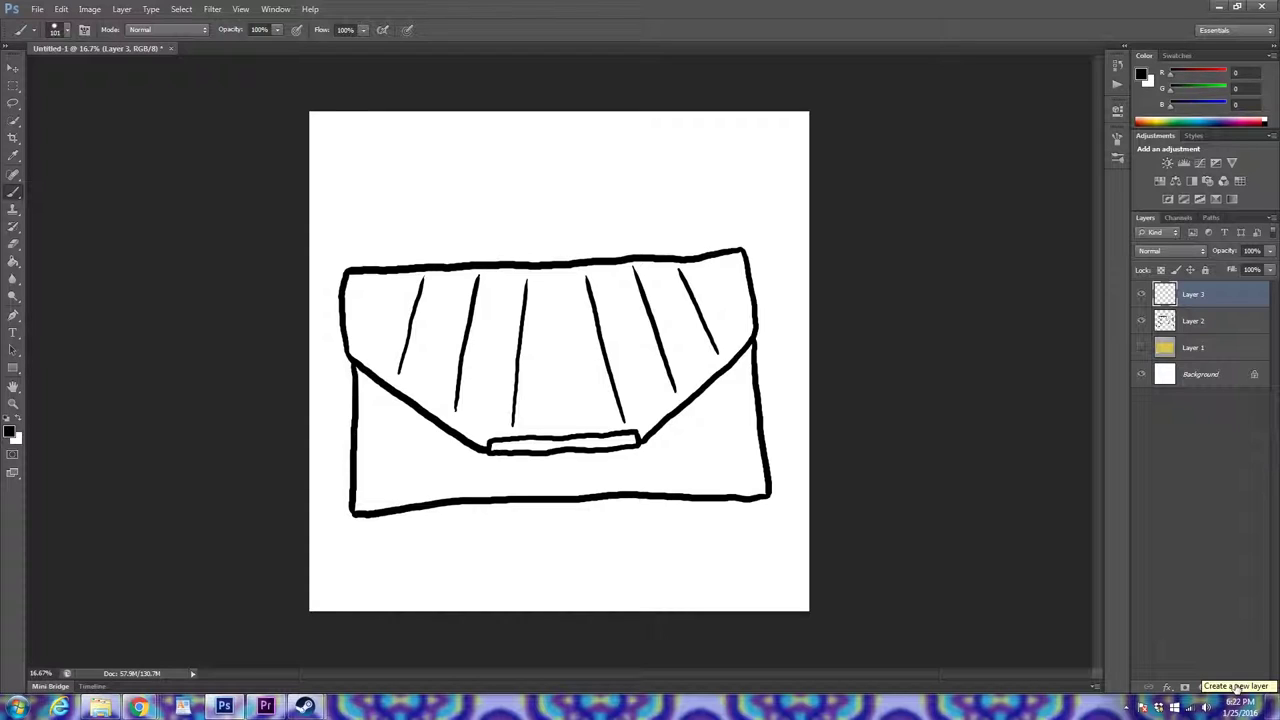
{"action": "left_click", "coordinate": [11, 431]}
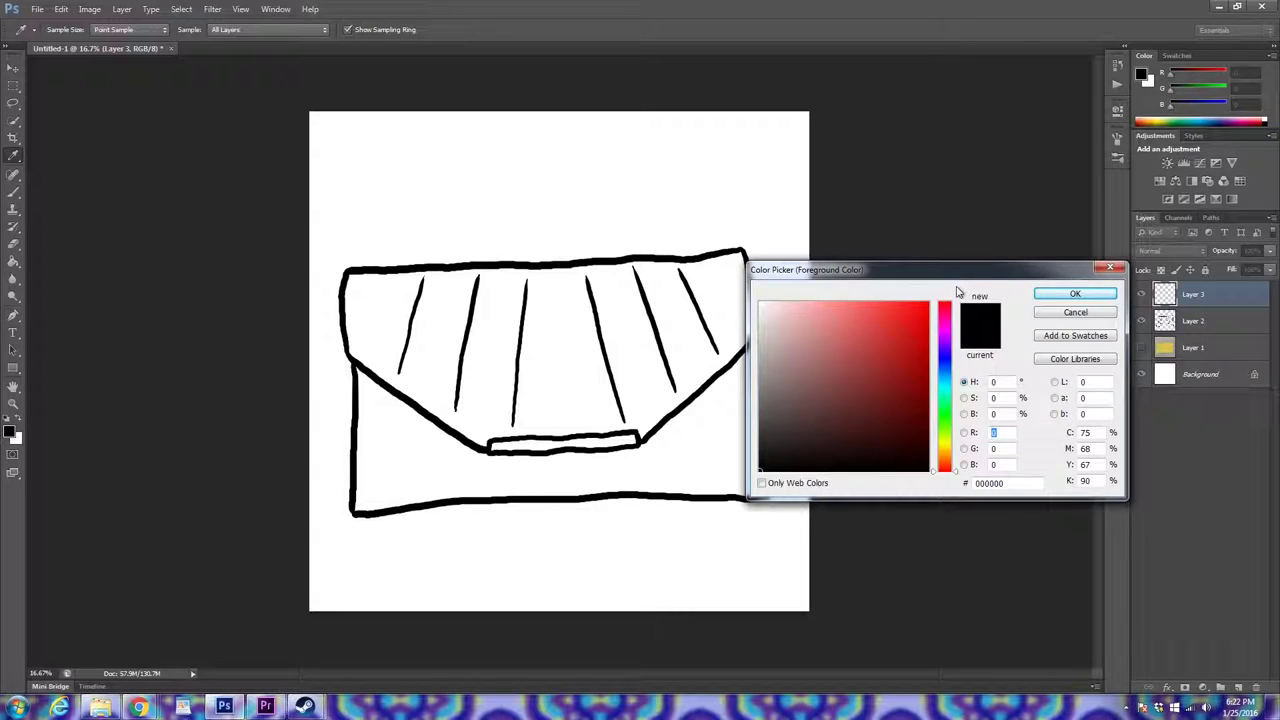
{"action": "left_click_drag", "start_coordinate": [920, 322], "coordinate": [930, 298]}
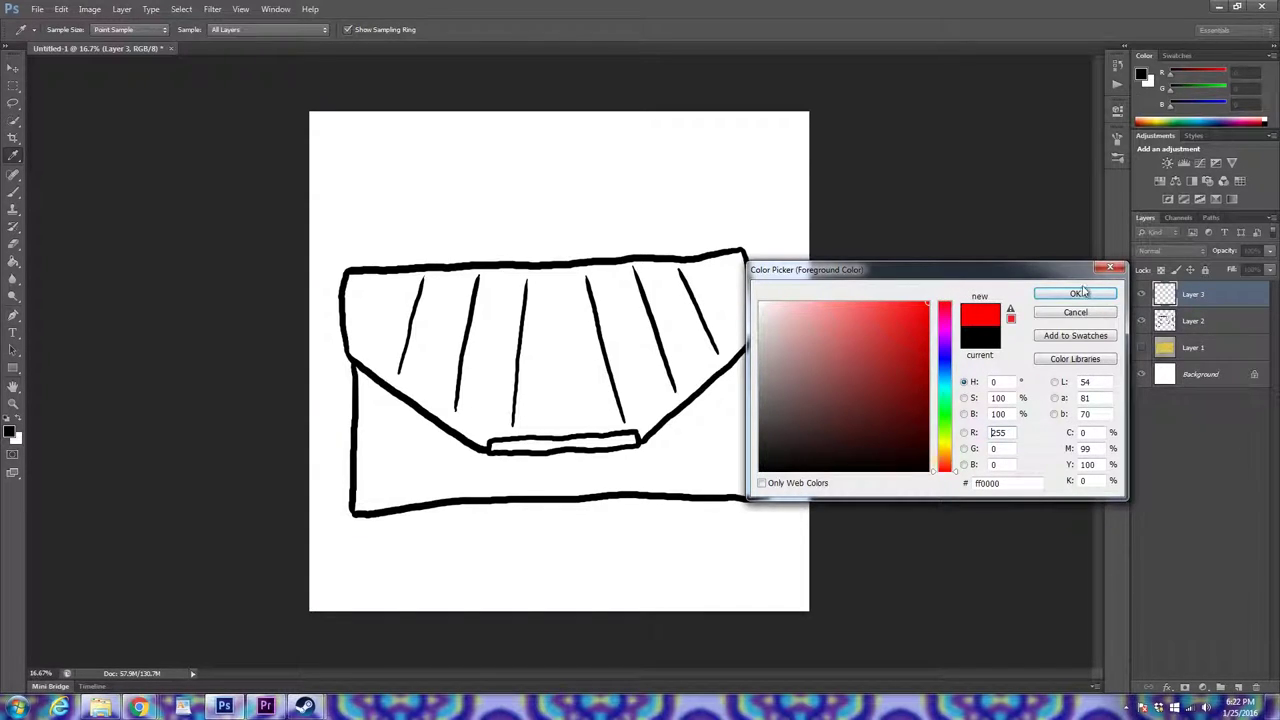
{"action": "left_click", "coordinate": [1076, 293]}
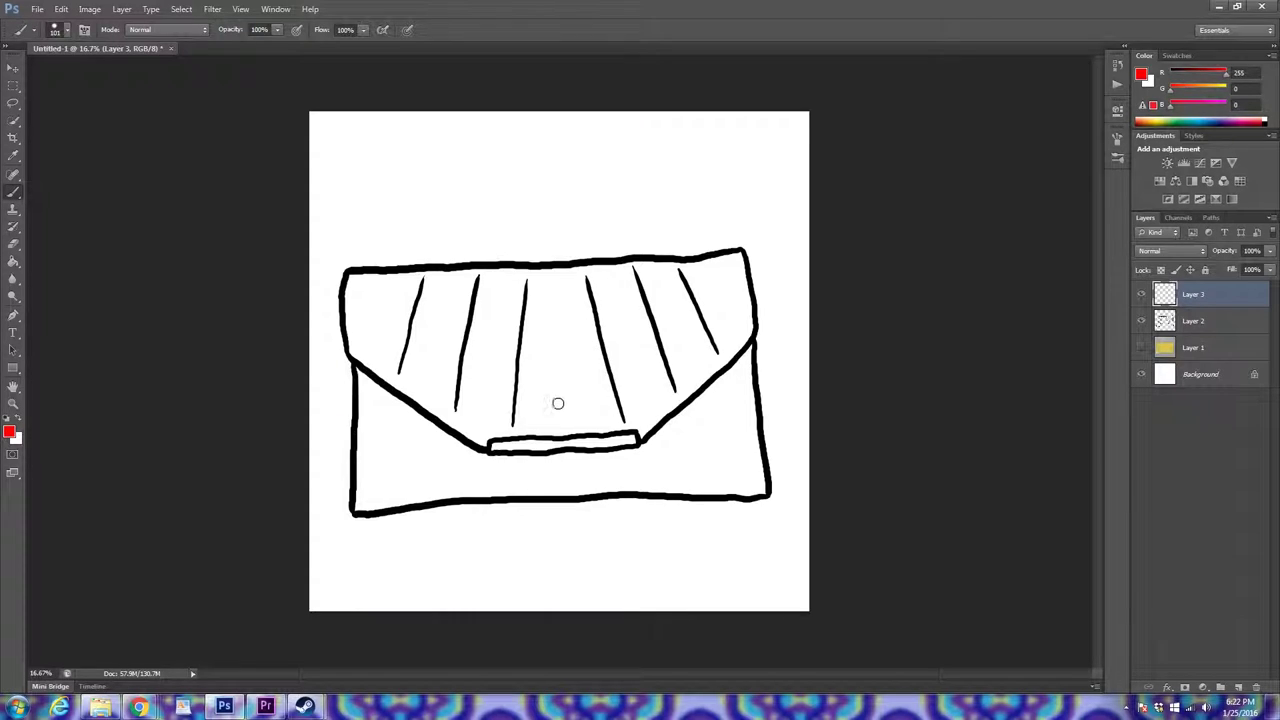
Step: Paint a red scroll-and-leaf motif with pointed corner strokes on the flap's right half, and duplicate its layer
{"action": "mouse_move", "coordinate": [555, 404]}
{"action": "left_mouse_down"}
{"action": "mouse_move", "coordinate": [630, 274]}
{"action": "mouse_move", "coordinate": [614, 361]}
{"action": "mouse_move", "coordinate": [557, 405]}
{"action": "mouse_move", "coordinate": [646, 389]}
{"action": "mouse_move", "coordinate": [680, 363]}
{"action": "mouse_move", "coordinate": [690, 328]}
{"action": "mouse_move", "coordinate": [662, 317]}
{"action": "mouse_move", "coordinate": [658, 342]}
{"action": "mouse_move", "coordinate": [656, 314]}
{"action": "mouse_move", "coordinate": [679, 303]}
{"action": "mouse_move", "coordinate": [697, 328]}
{"action": "mouse_move", "coordinate": [693, 358]}
{"action": "mouse_move", "coordinate": [669, 380]}
{"action": "mouse_move", "coordinate": [560, 402]}
{"action": "mouse_move", "coordinate": [556, 422]}
{"action": "mouse_move", "coordinate": [570, 423]}
{"action": "mouse_move", "coordinate": [586, 360]}
{"action": "left_mouse_up"}
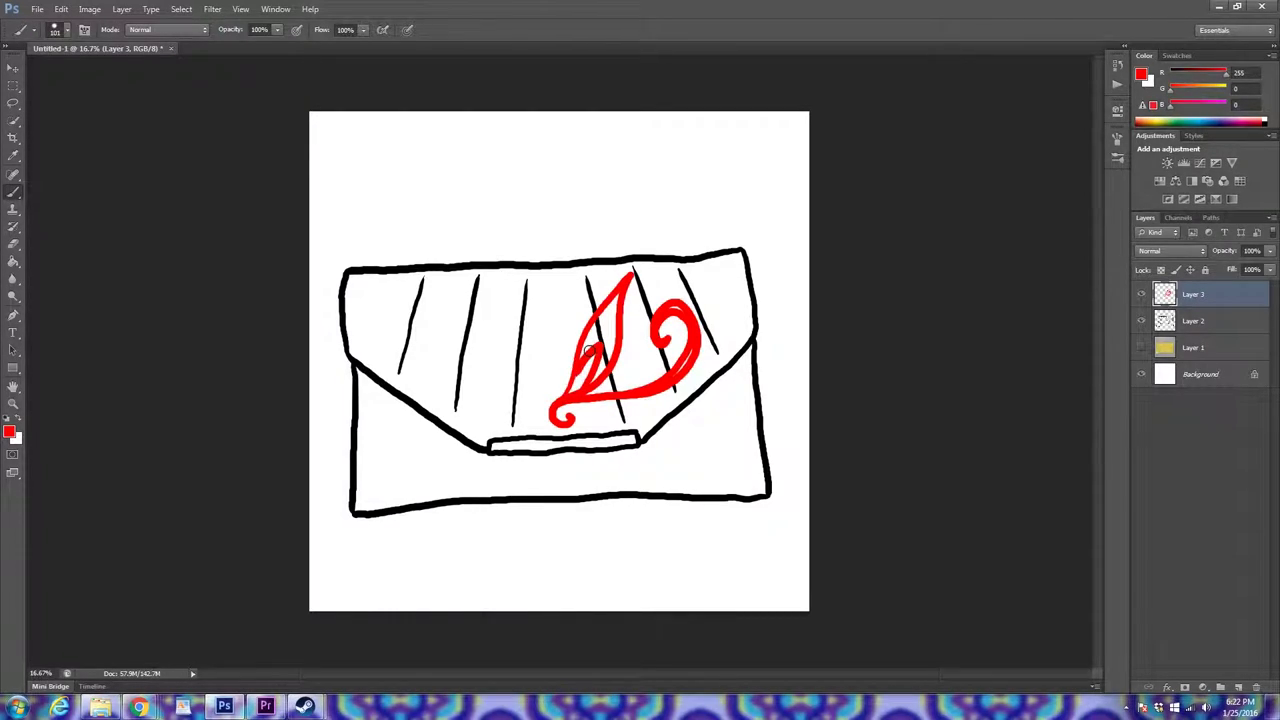
{"action": "left_click_drag", "start_coordinate": [690, 358], "coordinate": [682, 372]}
{"action": "mouse_move", "coordinate": [719, 371]}
{"action": "left_mouse_down"}
{"action": "mouse_move", "coordinate": [705, 258]}
{"action": "mouse_move", "coordinate": [746, 343]}
{"action": "left_mouse_up"}
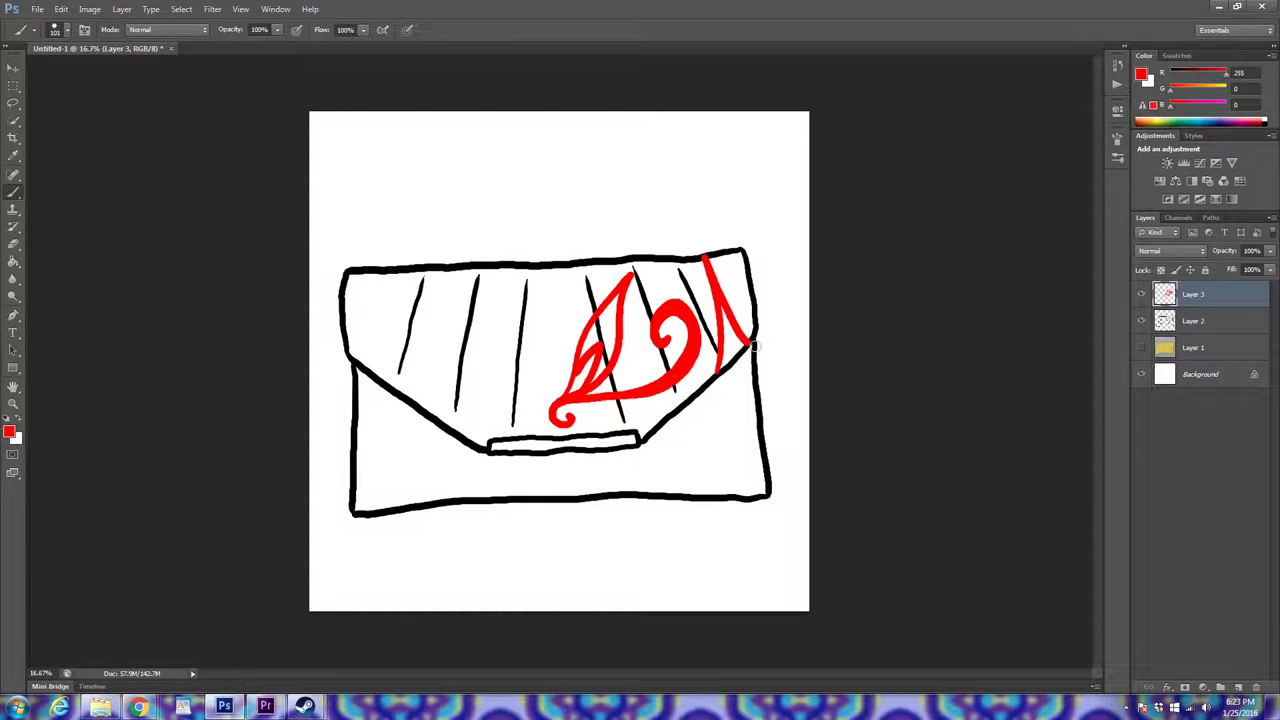
{"action": "left_click_drag", "start_coordinate": [1197, 296], "coordinate": [1238, 688]}
{"action": "left_click", "coordinate": [61, 9]}
{"action": "mouse_move", "coordinate": [90, 9]}
{"action": "mouse_move", "coordinate": [116, 133]}
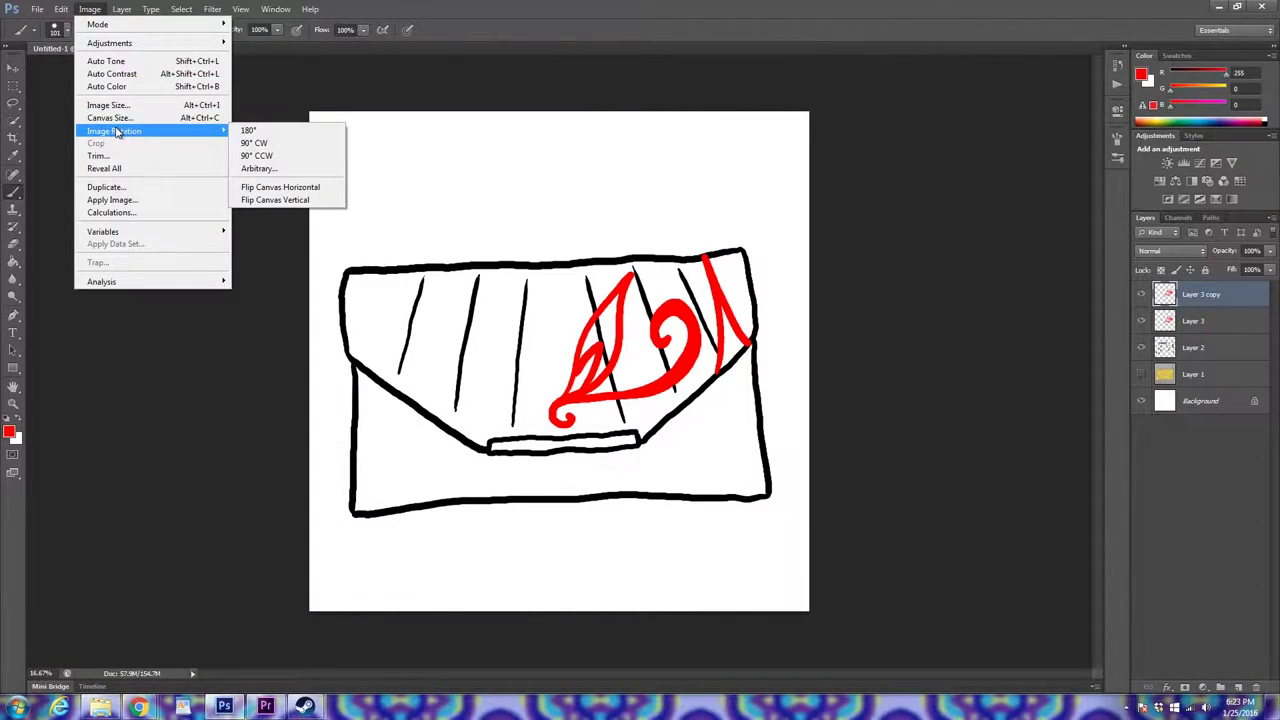
{"action": "left_click", "coordinate": [291, 187]}
{"action": "left_click", "coordinate": [61, 9]}
{"action": "left_click", "coordinate": [105, 23]}
Step: Flip the duplicated red motif layer horizontally and place it on the flap's left half, mirroring the original
{"action": "left_click", "coordinate": [61, 9]}
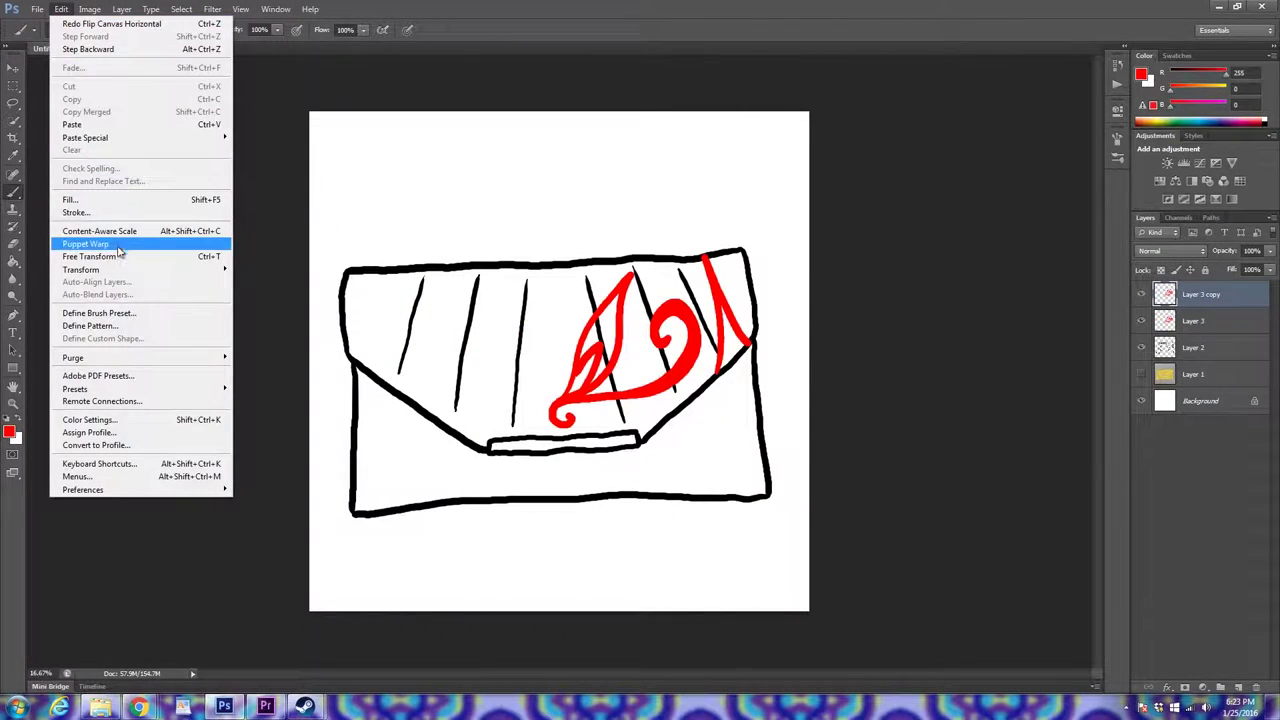
{"action": "mouse_move", "coordinate": [118, 269]}
{"action": "left_click", "coordinate": [278, 413]}
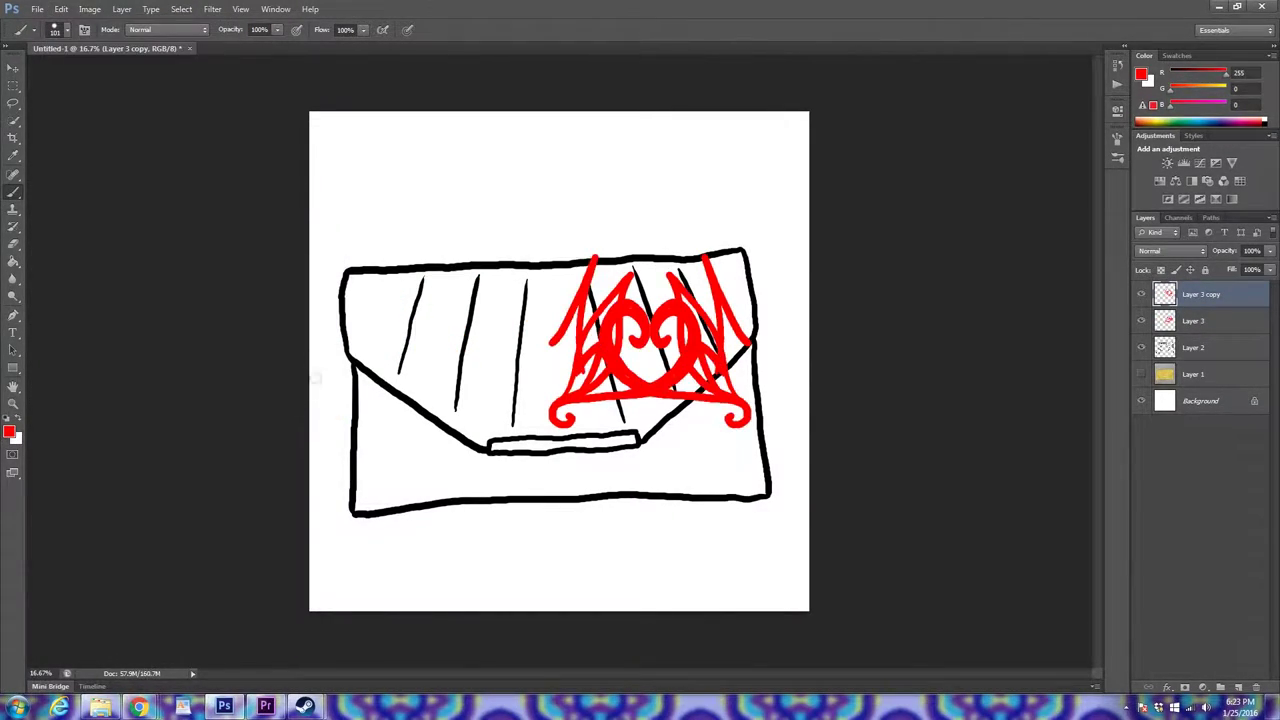
{"action": "left_click", "coordinate": [13, 68]}
{"action": "left_click_drag", "start_coordinate": [625, 358], "coordinate": [432, 368]}
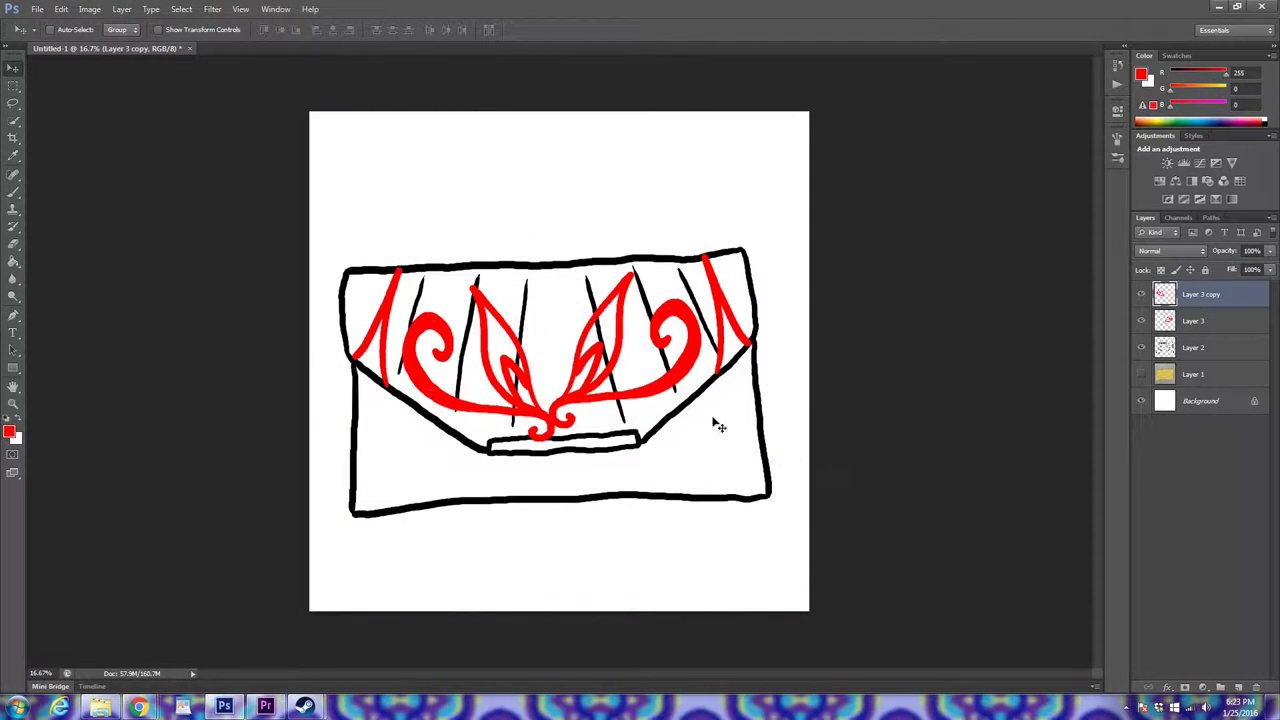
{"action": "left_click_drag", "start_coordinate": [530, 404], "coordinate": [509, 394]}
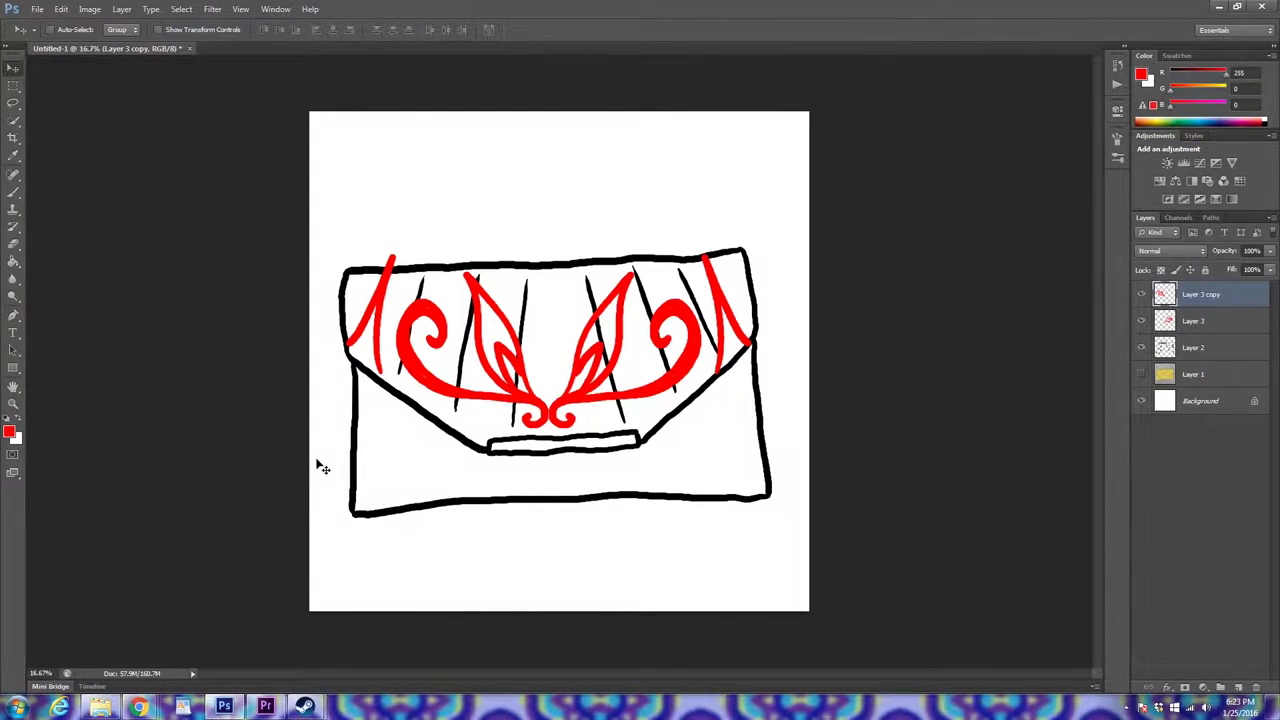
Step: Rotate the left motif by -3.48° and reposition it to fit the slanted edge of the flap
{"action": "left_click", "coordinate": [61, 9]}
{"action": "mouse_move", "coordinate": [168, 278]}
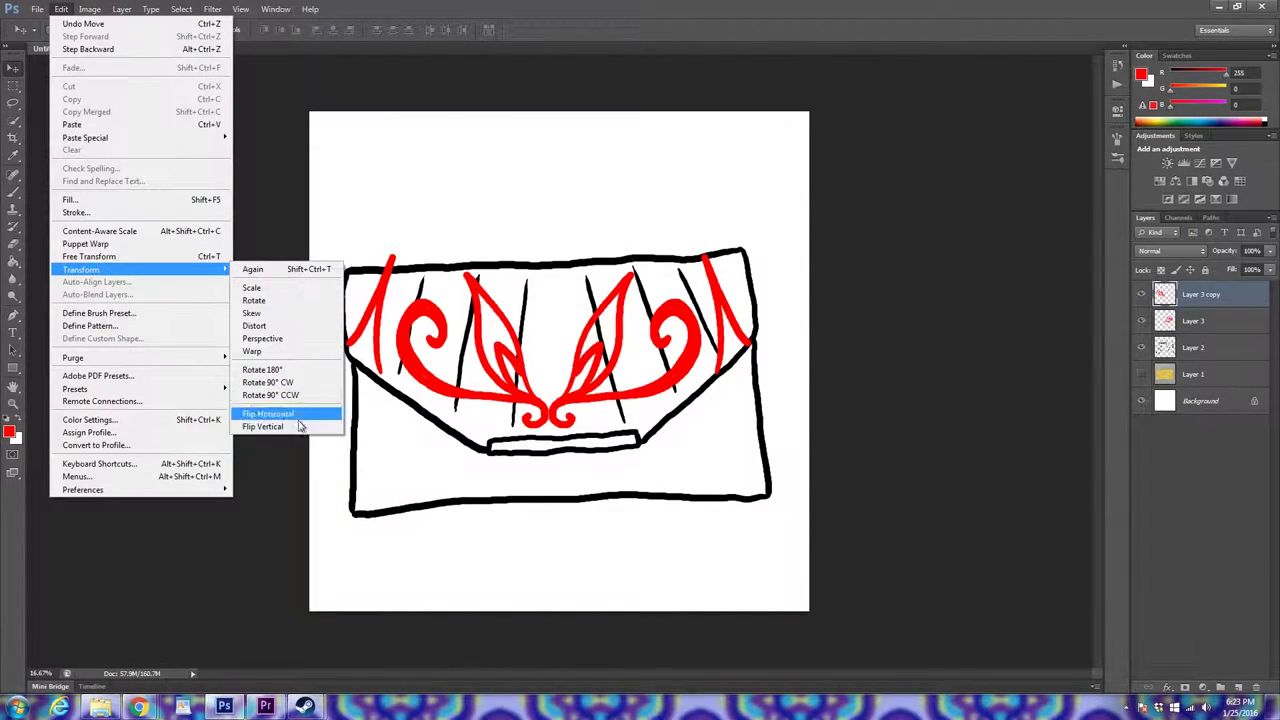
{"action": "left_click", "coordinate": [279, 293]}
{"action": "left_click_drag", "start_coordinate": [413, 303], "coordinate": [414, 312]}
{"action": "left_click_drag", "start_coordinate": [347, 262], "coordinate": [338, 276]}
{"action": "left_click_drag", "start_coordinate": [382, 312], "coordinate": [380, 324]}
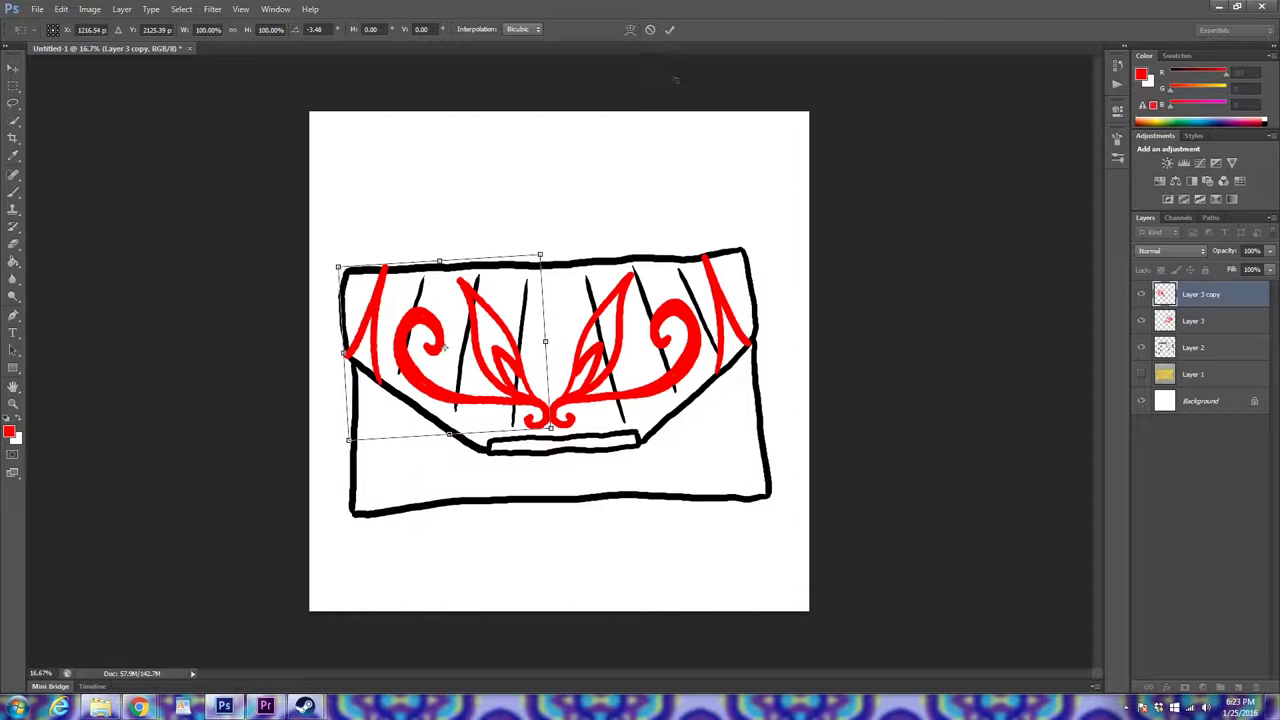
{"action": "left_click", "coordinate": [669, 29]}
Step: Shift the right-hand motif on Layer 3 slightly outward to open a gap between the two central curls
{"action": "left_click", "coordinate": [1200, 320]}
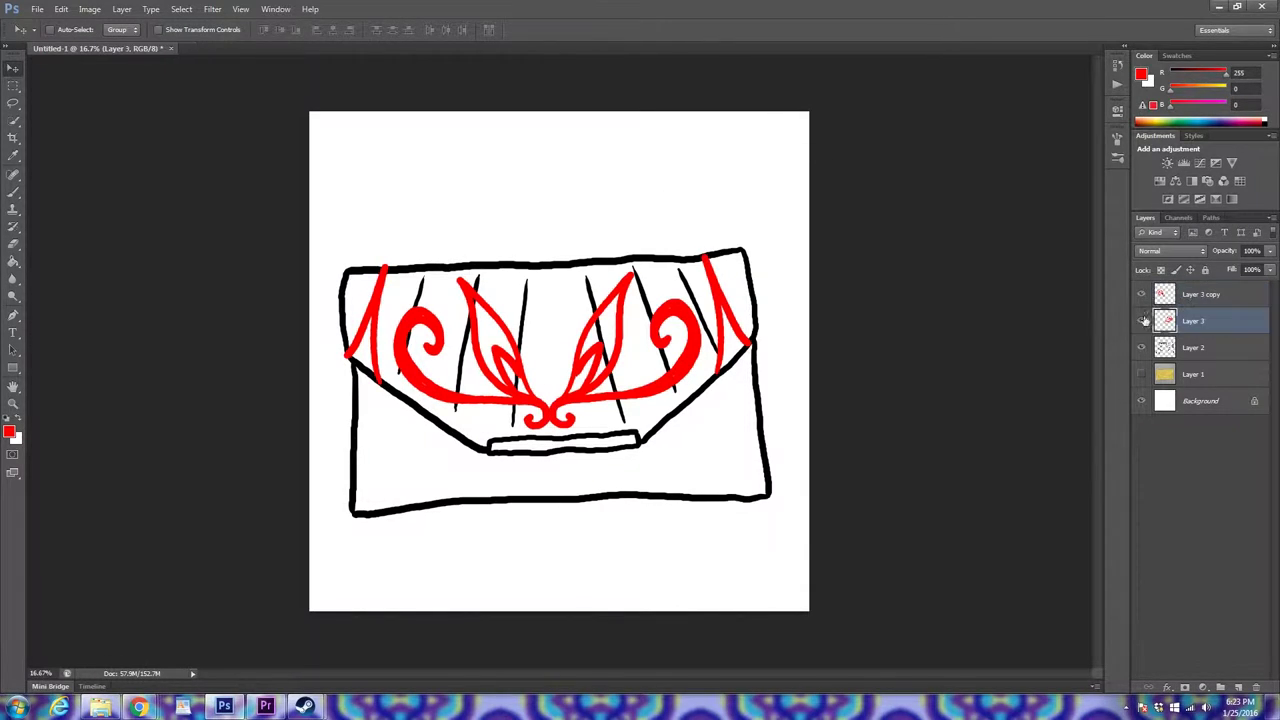
{"action": "left_click_drag", "start_coordinate": [703, 328], "coordinate": [712, 331]}
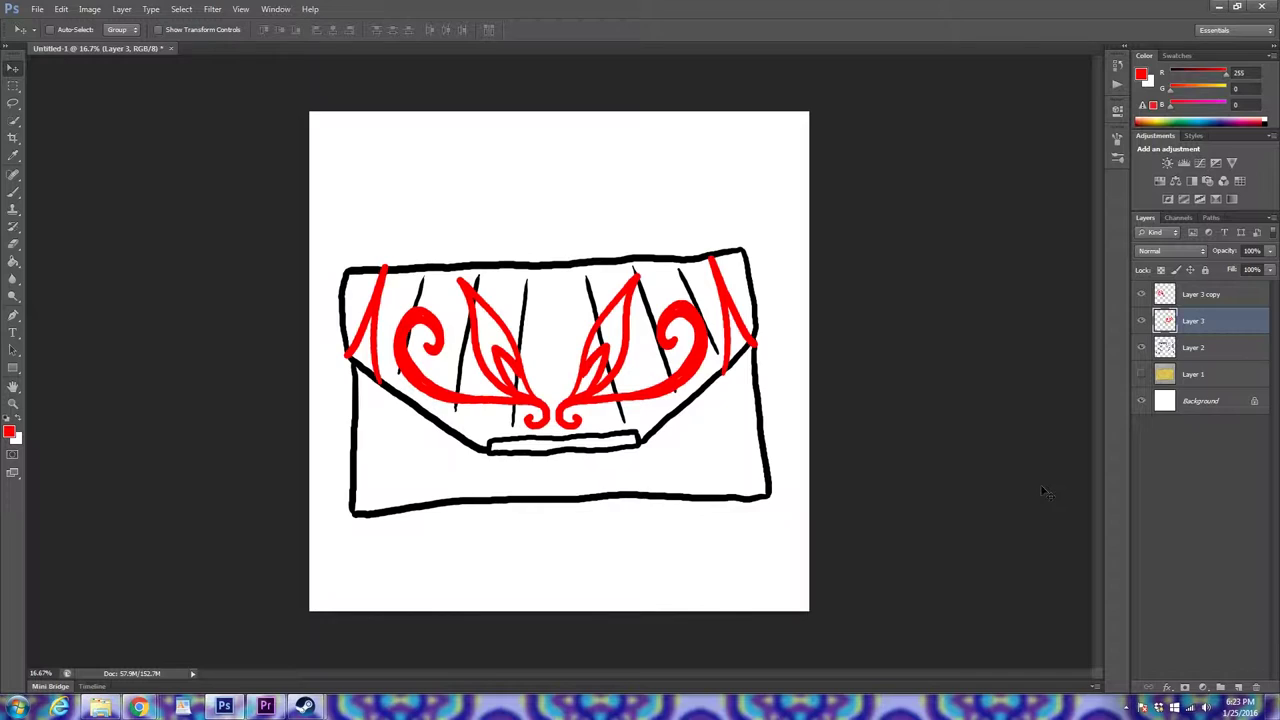
{"action": "left_click_drag", "start_coordinate": [1206, 348], "coordinate": [1195, 294]}
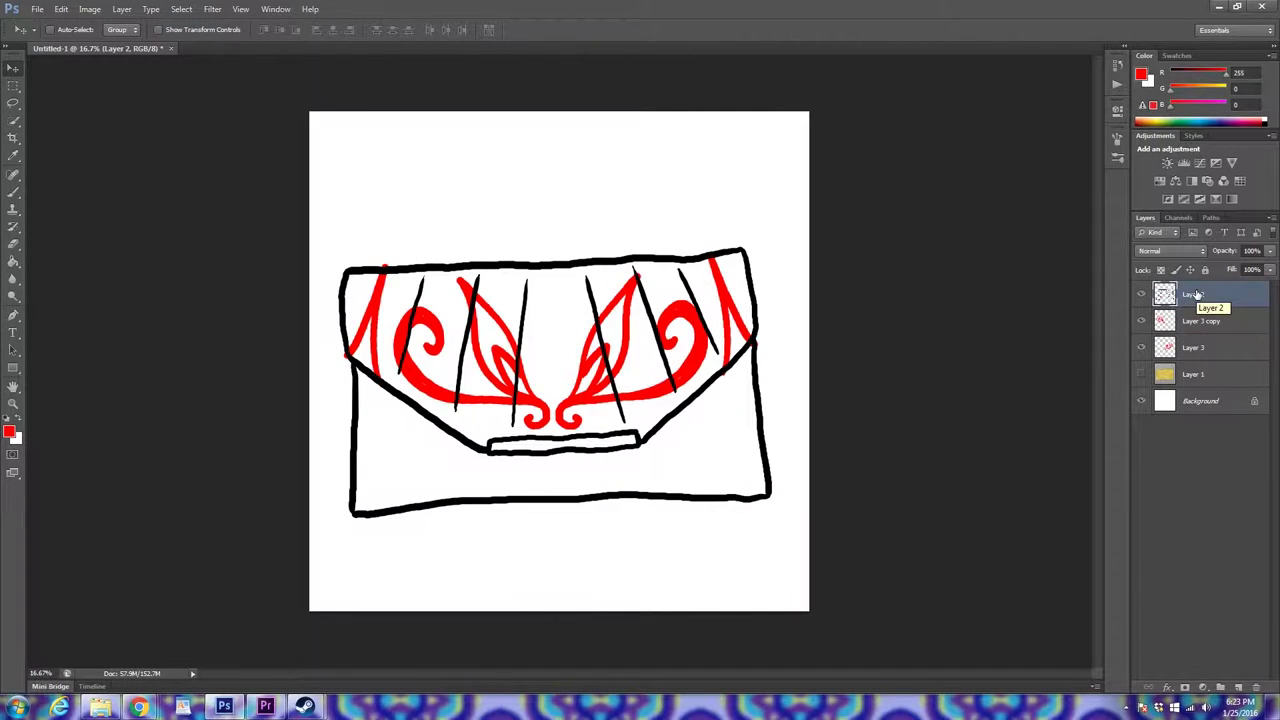
{"action": "left_click_drag", "start_coordinate": [1195, 294], "coordinate": [1203, 358]}
{"action": "left_click", "coordinate": [1195, 326]}
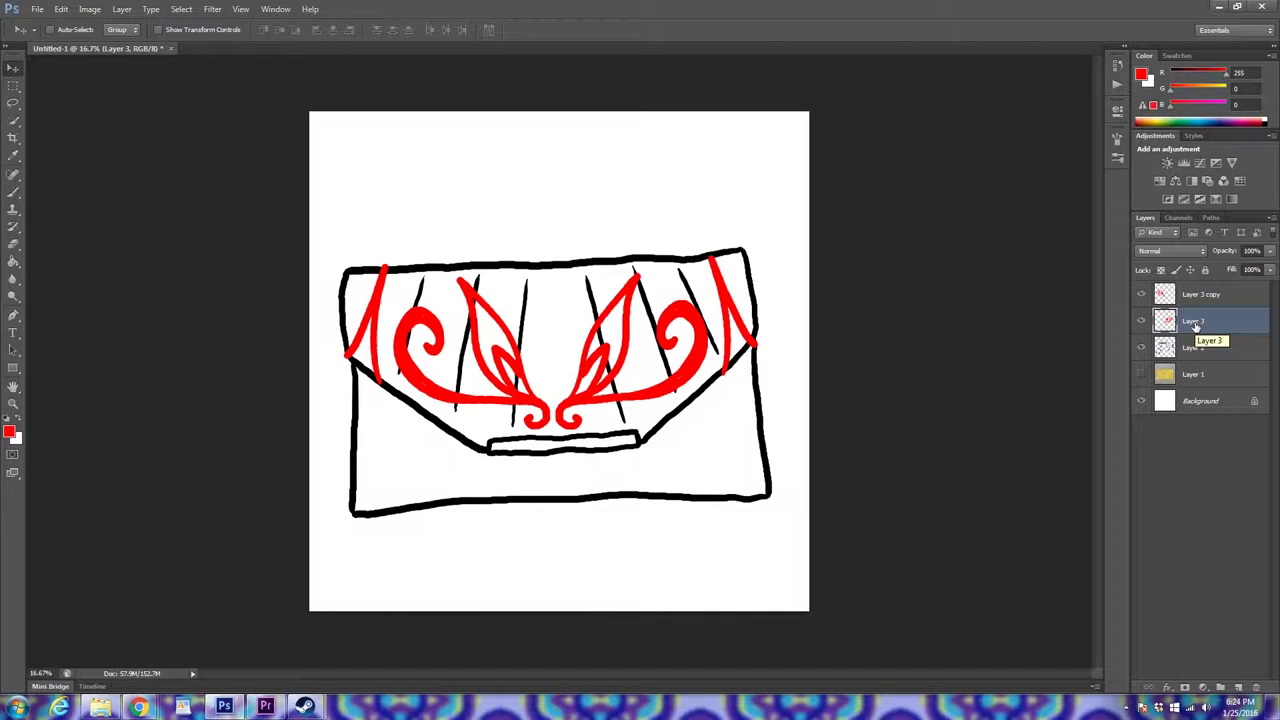
Step: Set the foreground colour to orange, ff8400
{"action": "left_click", "coordinate": [10, 432]}
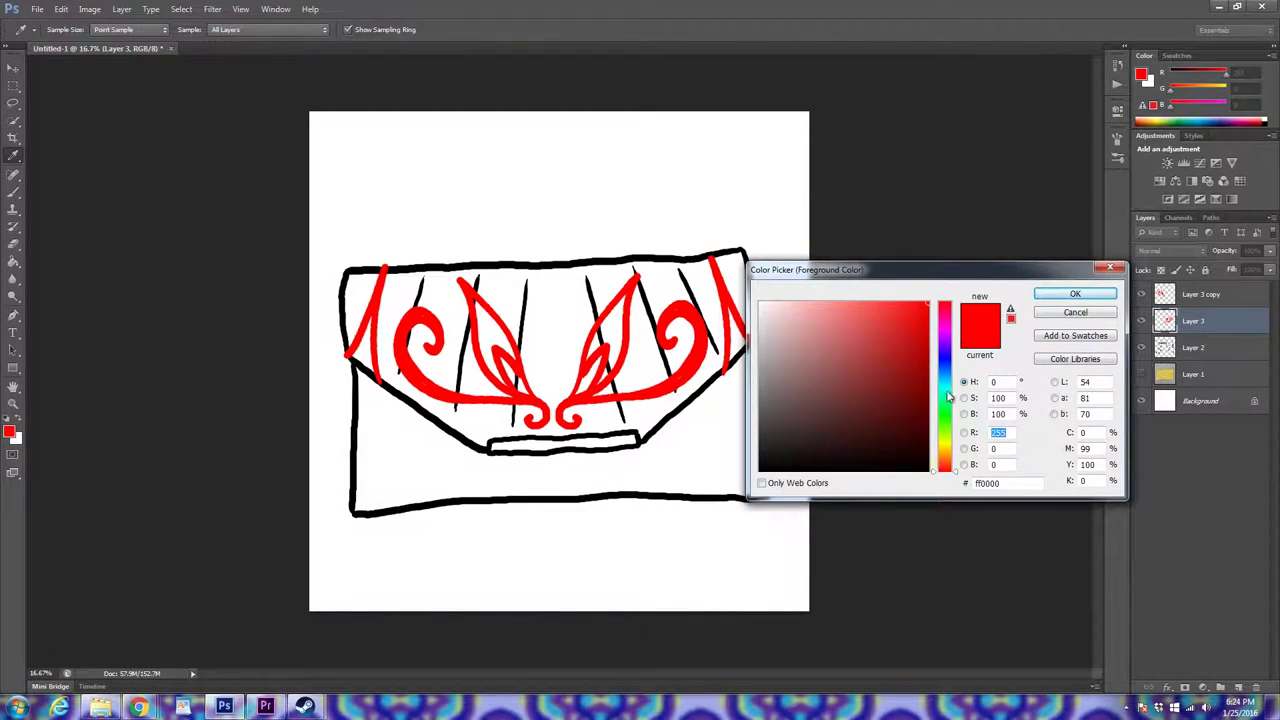
{"action": "mouse_move", "coordinate": [946, 465]}
{"action": "left_mouse_down"}
{"action": "mouse_move", "coordinate": [945, 454]}
{"action": "mouse_move", "coordinate": [961, 461]}
{"action": "left_mouse_up"}
{"action": "left_click", "coordinate": [914, 322]}
{"action": "left_click_drag", "start_coordinate": [913, 308], "coordinate": [937, 302]}
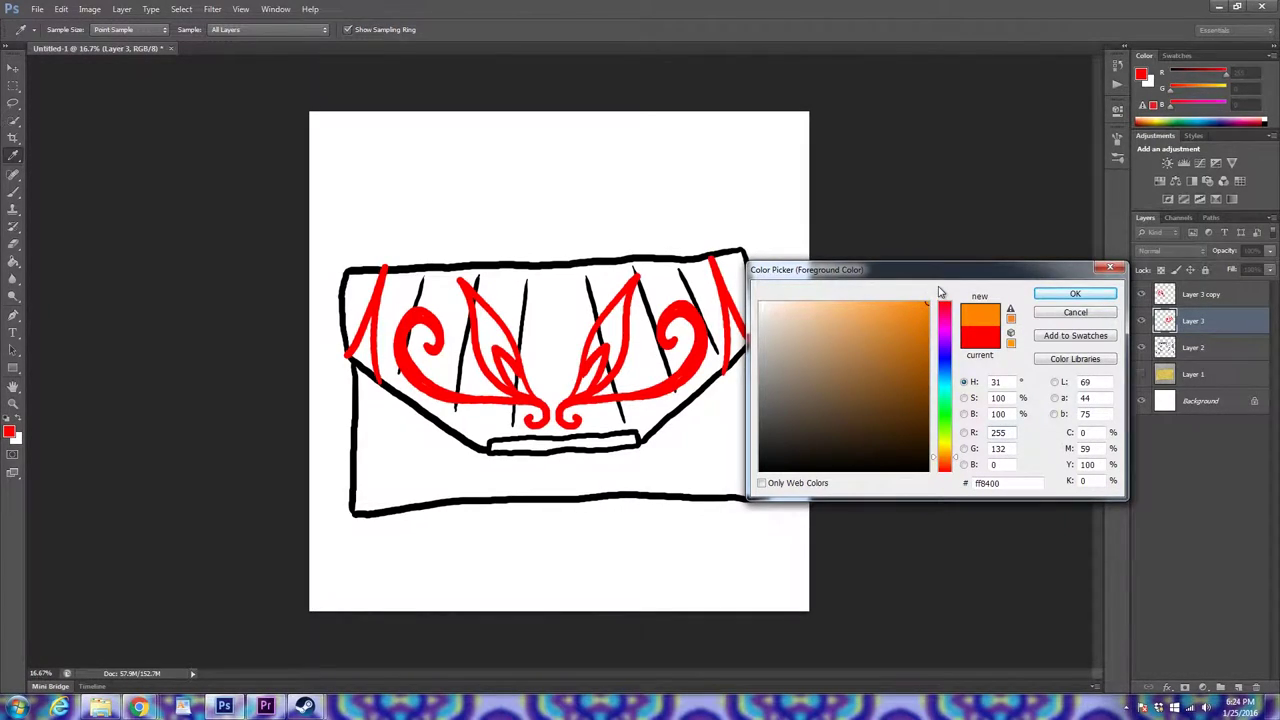
{"action": "left_click", "coordinate": [1075, 293]}
{"action": "key", "text": "v"}
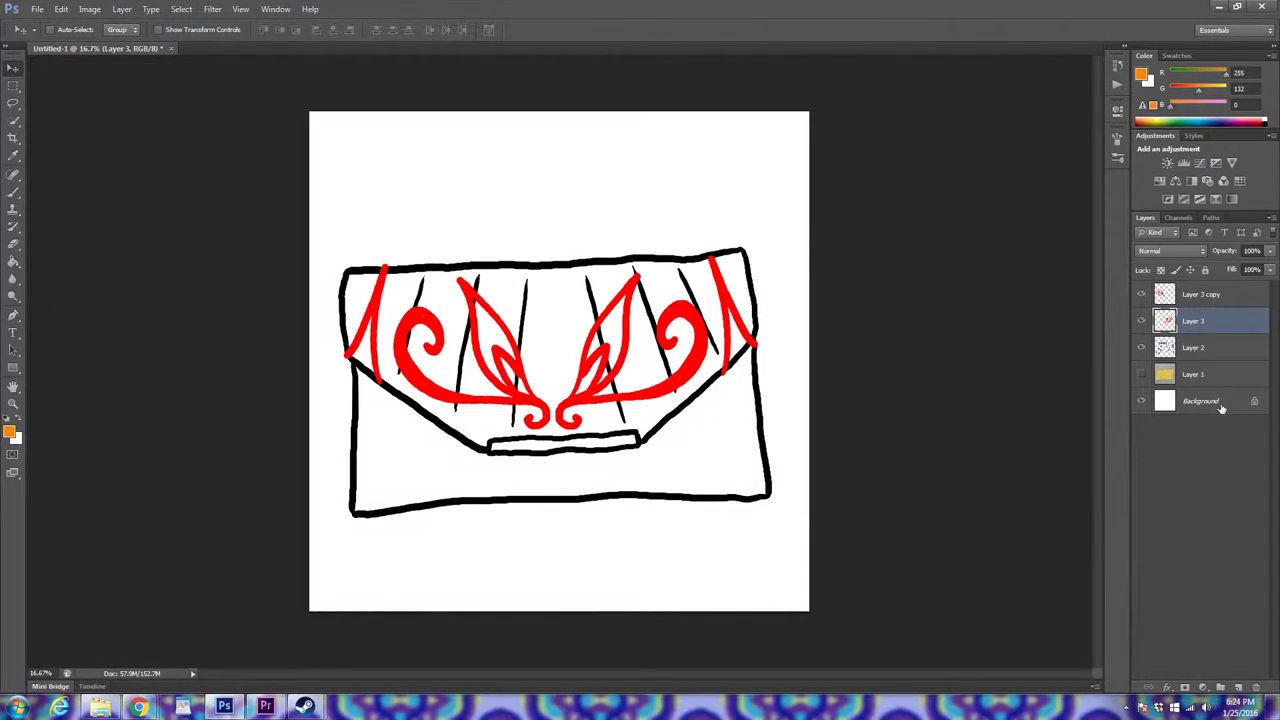
Step: On a new layer above Layer 3, brush orange petal loops at the flap's centre, just above the clasp
{"action": "left_click", "coordinate": [1239, 688]}
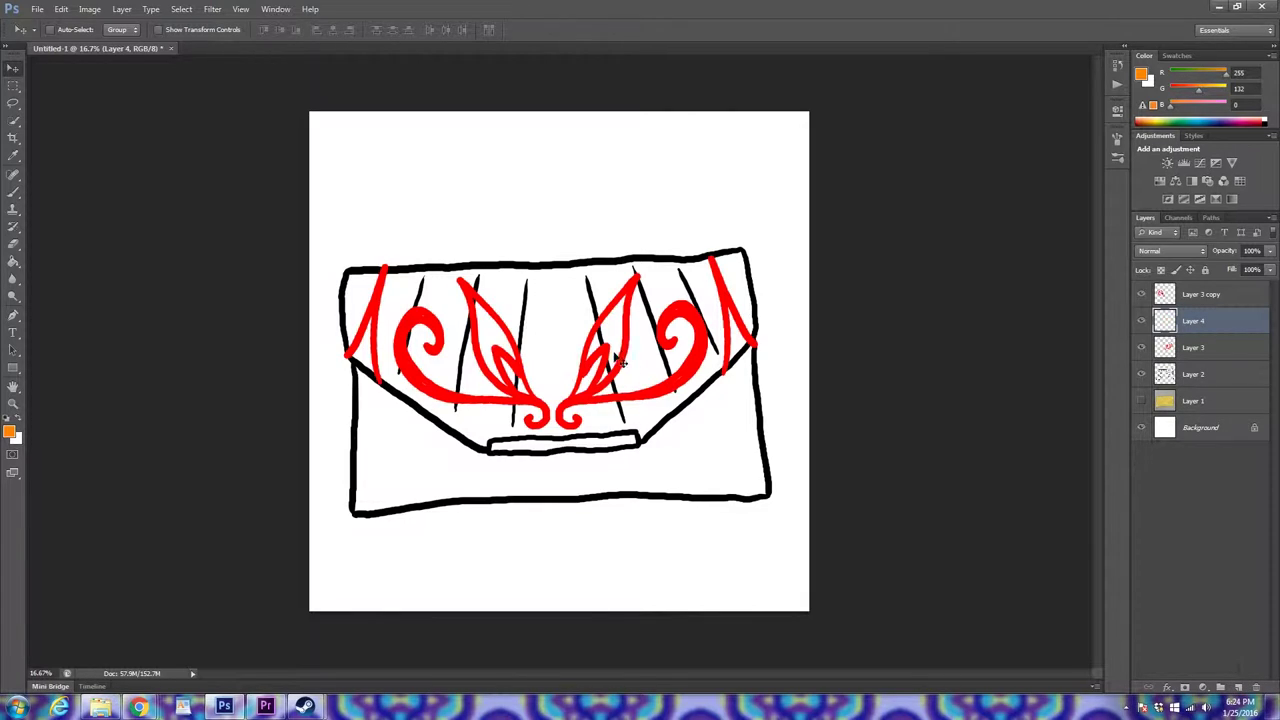
{"action": "left_click", "coordinate": [14, 192]}
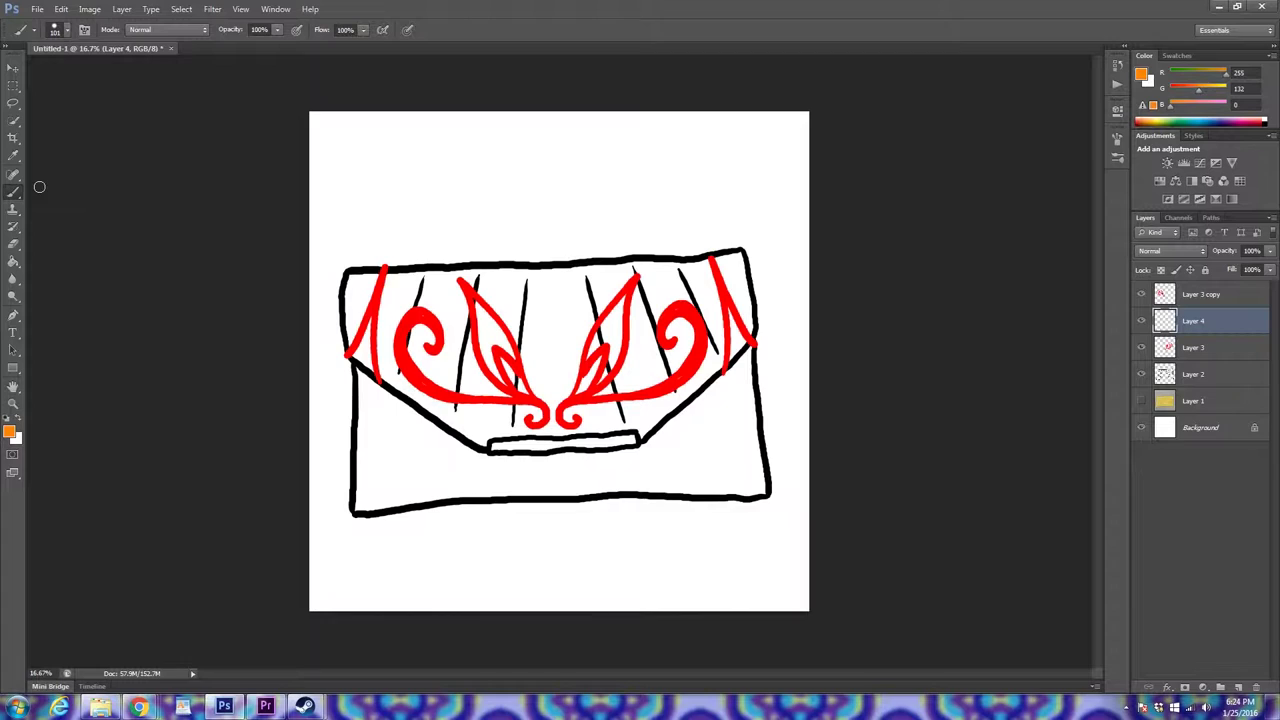
{"action": "mouse_move", "coordinate": [593, 396]}
{"action": "left_mouse_down"}
{"action": "mouse_move", "coordinate": [667, 356]}
{"action": "mouse_move", "coordinate": [661, 374]}
{"action": "mouse_move", "coordinate": [601, 395]}
{"action": "mouse_move", "coordinate": [619, 375]}
{"action": "mouse_move", "coordinate": [662, 364]}
{"action": "mouse_move", "coordinate": [599, 393]}
{"action": "mouse_move", "coordinate": [651, 355]}
{"action": "mouse_move", "coordinate": [662, 370]}
{"action": "mouse_move", "coordinate": [615, 391]}
{"action": "mouse_move", "coordinate": [617, 372]}
{"action": "mouse_move", "coordinate": [670, 361]}
{"action": "mouse_move", "coordinate": [639, 389]}
{"action": "mouse_move", "coordinate": [599, 394]}
{"action": "mouse_move", "coordinate": [614, 368]}
{"action": "mouse_move", "coordinate": [660, 350]}
{"action": "mouse_move", "coordinate": [668, 371]}
{"action": "mouse_move", "coordinate": [579, 407]}
{"action": "mouse_move", "coordinate": [597, 405]}
{"action": "mouse_move", "coordinate": [563, 372]}
{"action": "mouse_move", "coordinate": [571, 310]}
{"action": "mouse_move", "coordinate": [597, 296]}
{"action": "mouse_move", "coordinate": [565, 397]}
{"action": "left_mouse_up"}
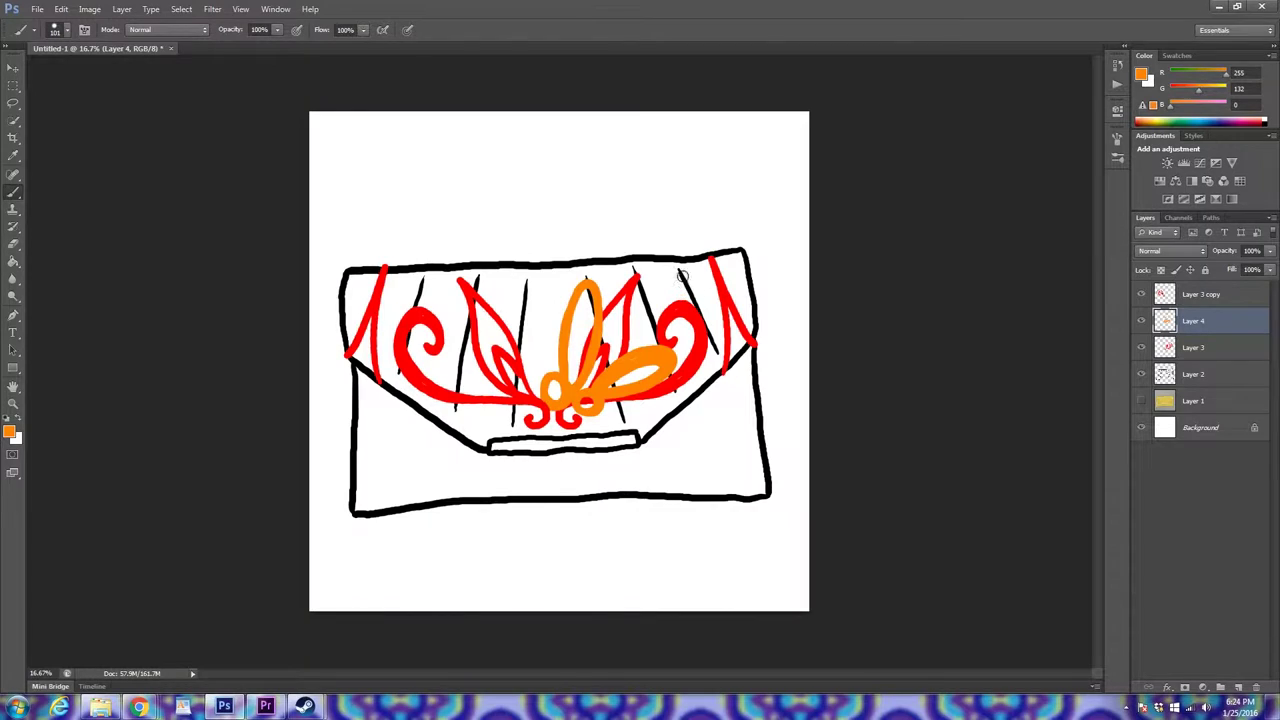
Step: Paint two orange leaf shapes over the flap's upper right corner, join them, and thicken their insides
{"action": "mouse_move", "coordinate": [644, 329]}
{"action": "left_mouse_down"}
{"action": "mouse_move", "coordinate": [660, 262]}
{"action": "mouse_move", "coordinate": [702, 226]}
{"action": "mouse_move", "coordinate": [688, 296]}
{"action": "mouse_move", "coordinate": [652, 322]}
{"action": "left_mouse_up"}
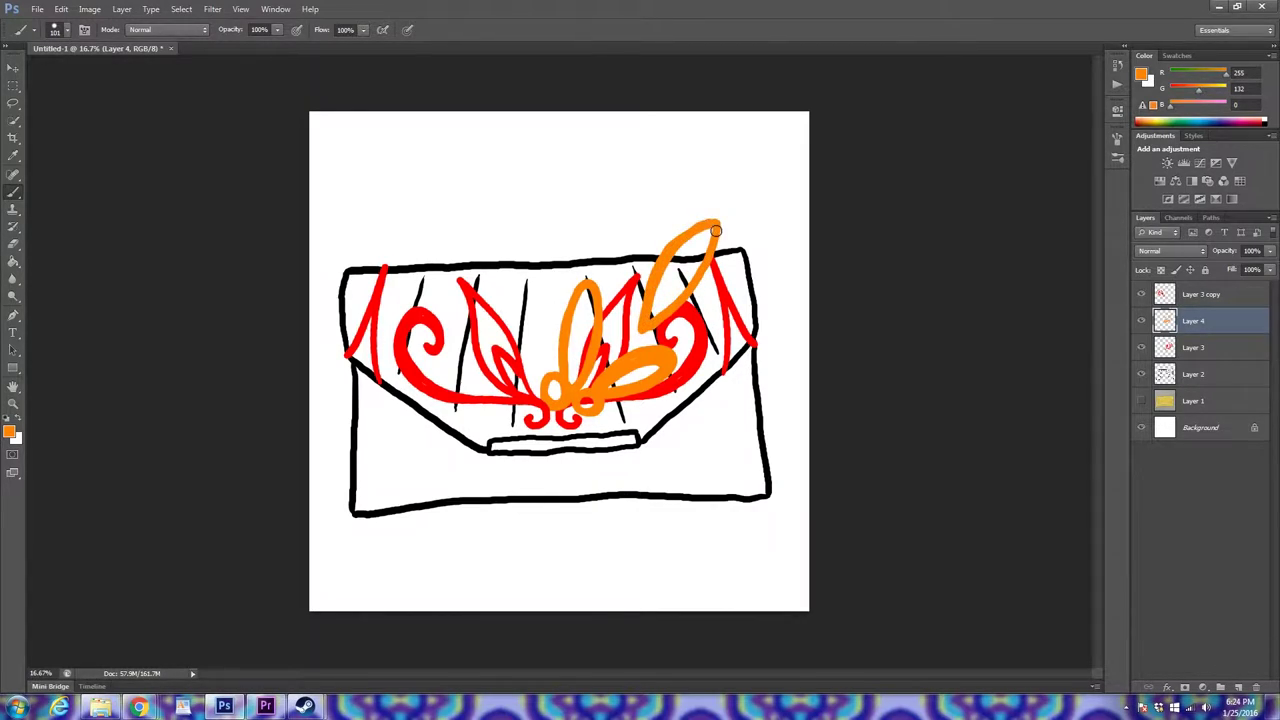
{"action": "mouse_move", "coordinate": [738, 300]}
{"action": "left_mouse_down"}
{"action": "mouse_move", "coordinate": [761, 233]}
{"action": "mouse_move", "coordinate": [739, 298]}
{"action": "mouse_move", "coordinate": [727, 267]}
{"action": "mouse_move", "coordinate": [766, 252]}
{"action": "mouse_move", "coordinate": [716, 314]}
{"action": "left_mouse_up"}
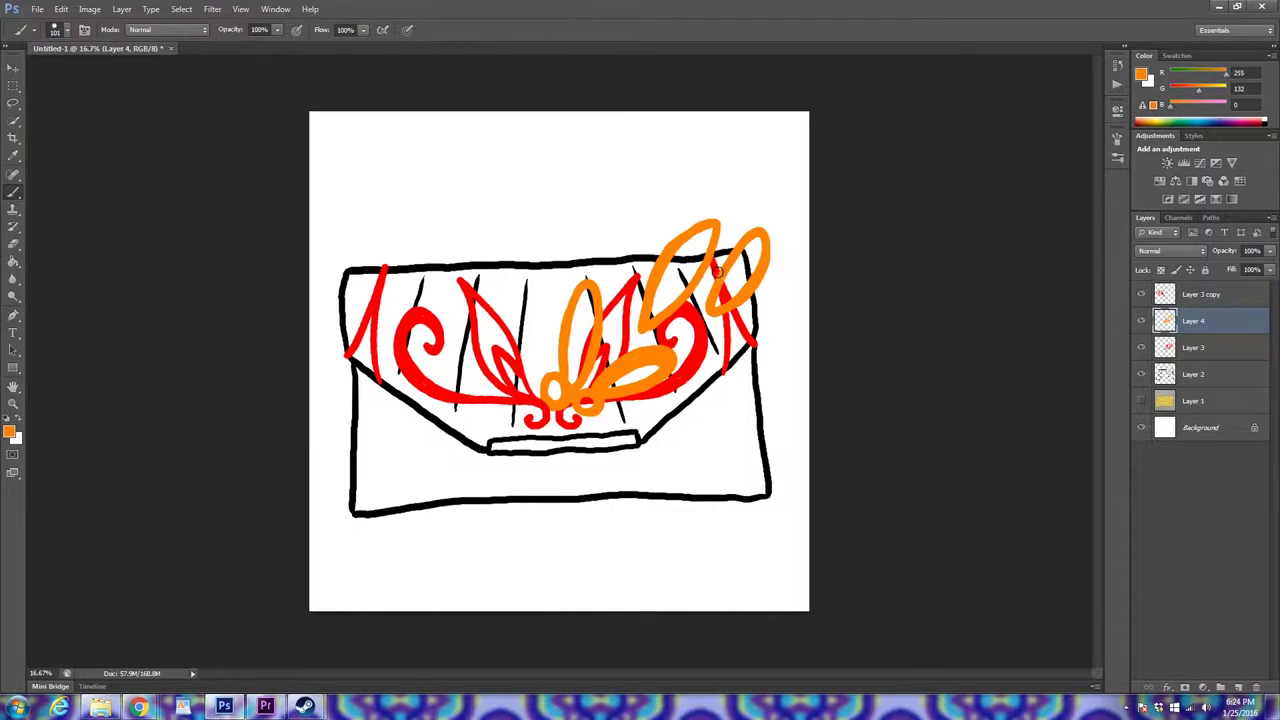
{"action": "mouse_move", "coordinate": [706, 282]}
{"action": "left_mouse_down"}
{"action": "mouse_move", "coordinate": [716, 268]}
{"action": "mouse_move", "coordinate": [698, 262]}
{"action": "left_mouse_up"}
{"action": "mouse_move", "coordinate": [648, 318]}
{"action": "left_mouse_down"}
{"action": "mouse_move", "coordinate": [704, 259]}
{"action": "mouse_move", "coordinate": [713, 228]}
{"action": "mouse_move", "coordinate": [702, 231]}
{"action": "mouse_move", "coordinate": [675, 252]}
{"action": "mouse_move", "coordinate": [654, 325]}
{"action": "mouse_move", "coordinate": [721, 305]}
{"action": "mouse_move", "coordinate": [751, 246]}
{"action": "mouse_move", "coordinate": [756, 268]}
{"action": "mouse_move", "coordinate": [718, 307]}
{"action": "mouse_move", "coordinate": [751, 245]}
{"action": "left_mouse_up"}
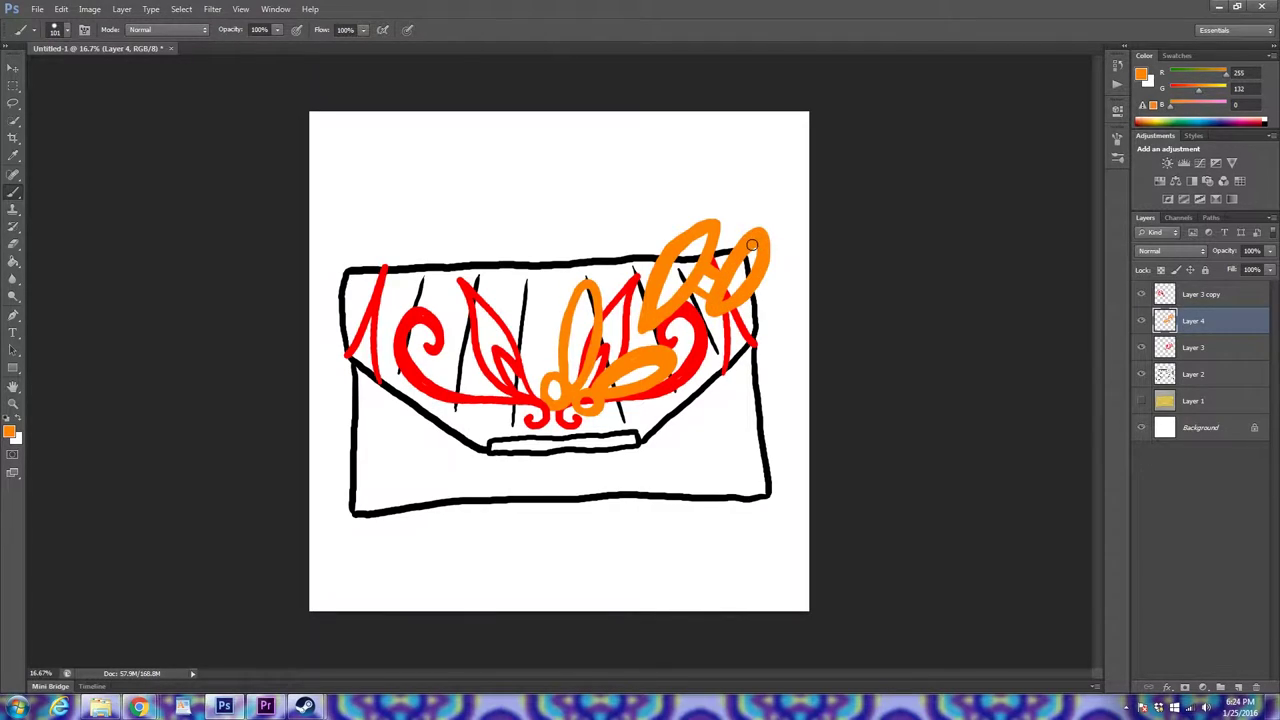
Step: Paint an orange leaf at the flap's right edge and orange dots around the red curl, and move Layer 4 below Layer 3
{"action": "mouse_move", "coordinate": [714, 392]}
{"action": "left_mouse_down"}
{"action": "mouse_move", "coordinate": [726, 354]}
{"action": "mouse_move", "coordinate": [769, 324]}
{"action": "mouse_move", "coordinate": [752, 371]}
{"action": "mouse_move", "coordinate": [711, 390]}
{"action": "mouse_move", "coordinate": [746, 329]}
{"action": "mouse_move", "coordinate": [764, 358]}
{"action": "mouse_move", "coordinate": [715, 387]}
{"action": "mouse_move", "coordinate": [745, 330]}
{"action": "mouse_move", "coordinate": [762, 361]}
{"action": "mouse_move", "coordinate": [713, 391]}
{"action": "mouse_move", "coordinate": [738, 333]}
{"action": "mouse_move", "coordinate": [765, 354]}
{"action": "mouse_move", "coordinate": [718, 395]}
{"action": "left_mouse_up"}
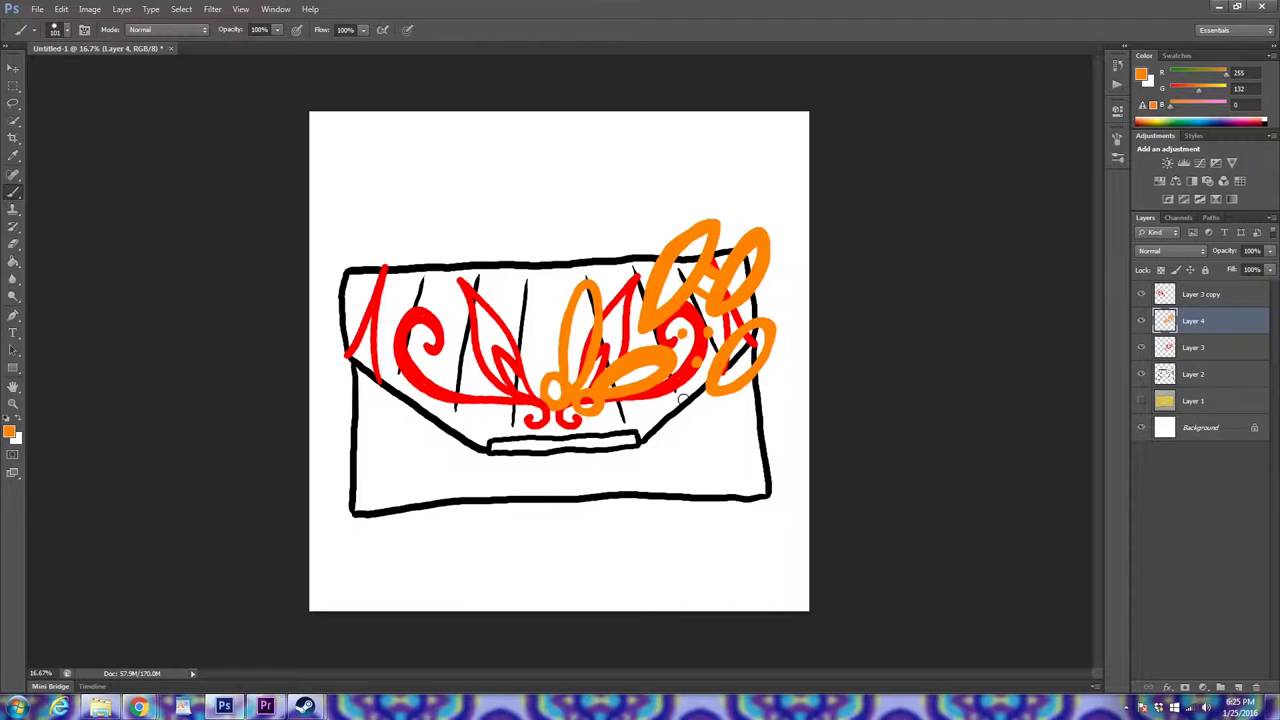
{"action": "left_click", "coordinate": [658, 416]}
{"action": "left_click", "coordinate": [633, 415]}
{"action": "left_click_drag", "start_coordinate": [1193, 328], "coordinate": [1192, 360]}
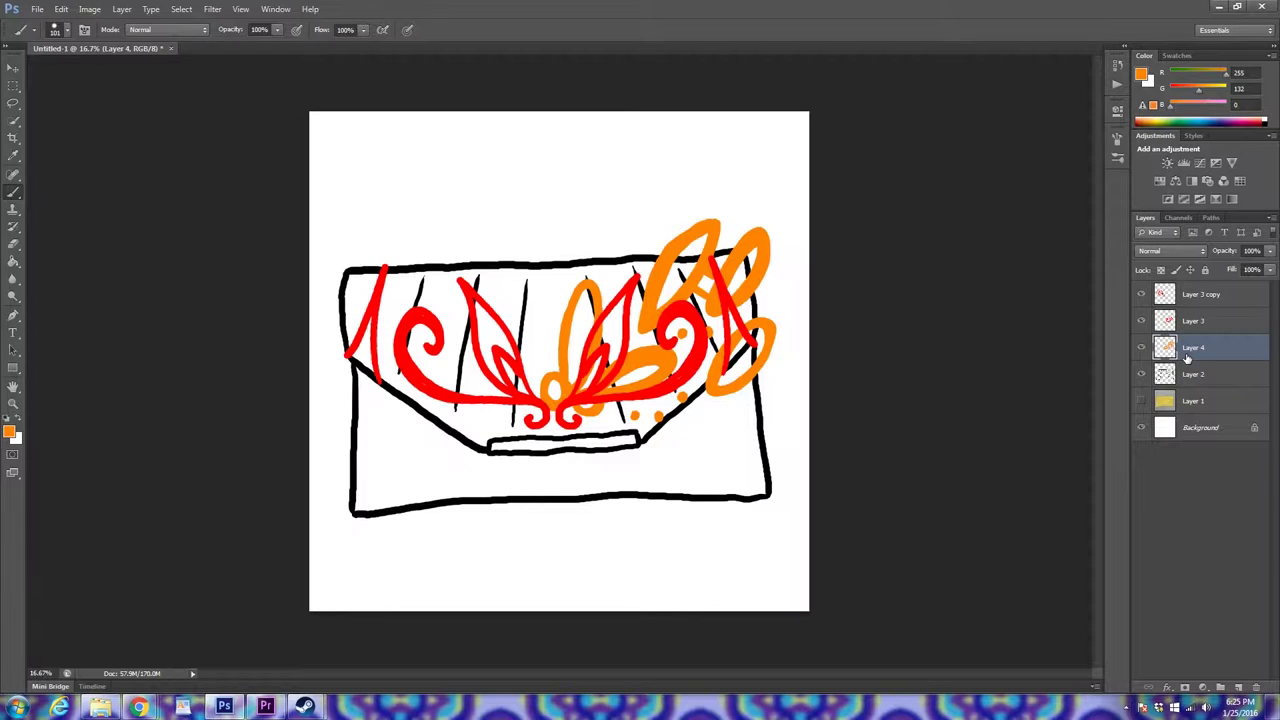
Step: Check the design against the bag photo, hide the photo again, and set the foreground colour to green, RGB 19, 164, 29
{"action": "left_click", "coordinate": [1141, 401]}
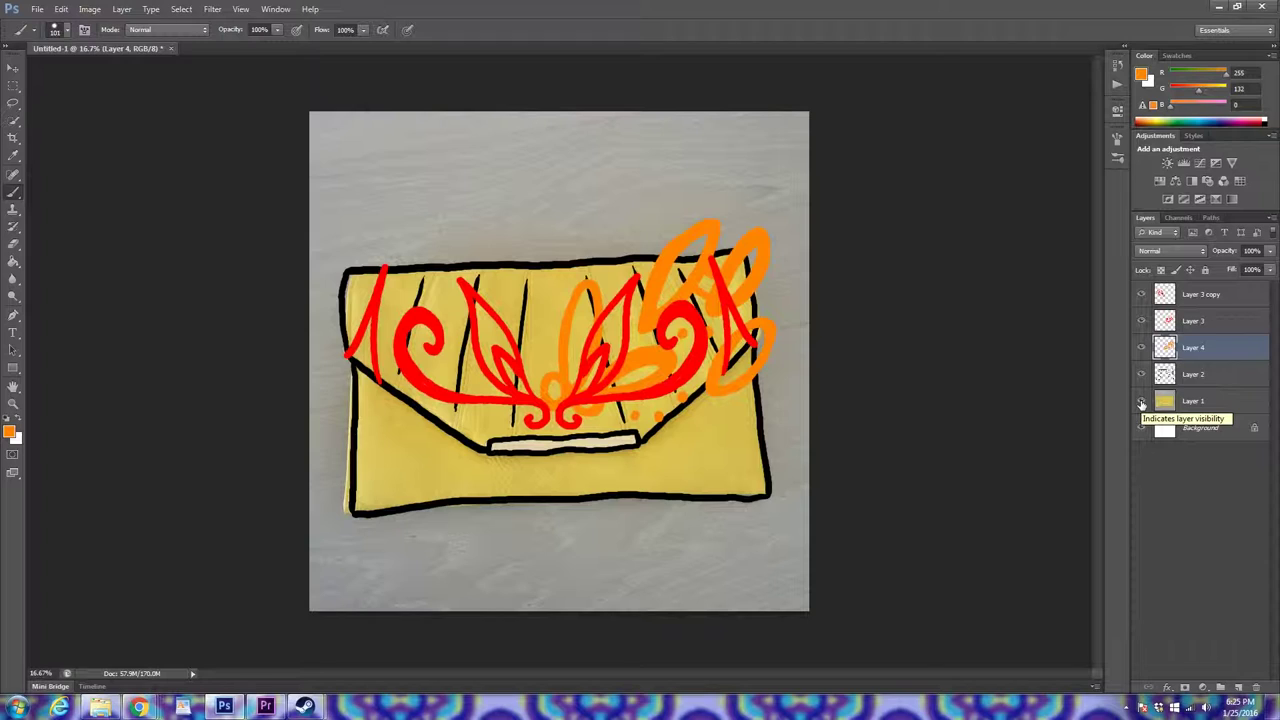
{"action": "left_click", "coordinate": [1141, 402]}
{"action": "left_click", "coordinate": [10, 433]}
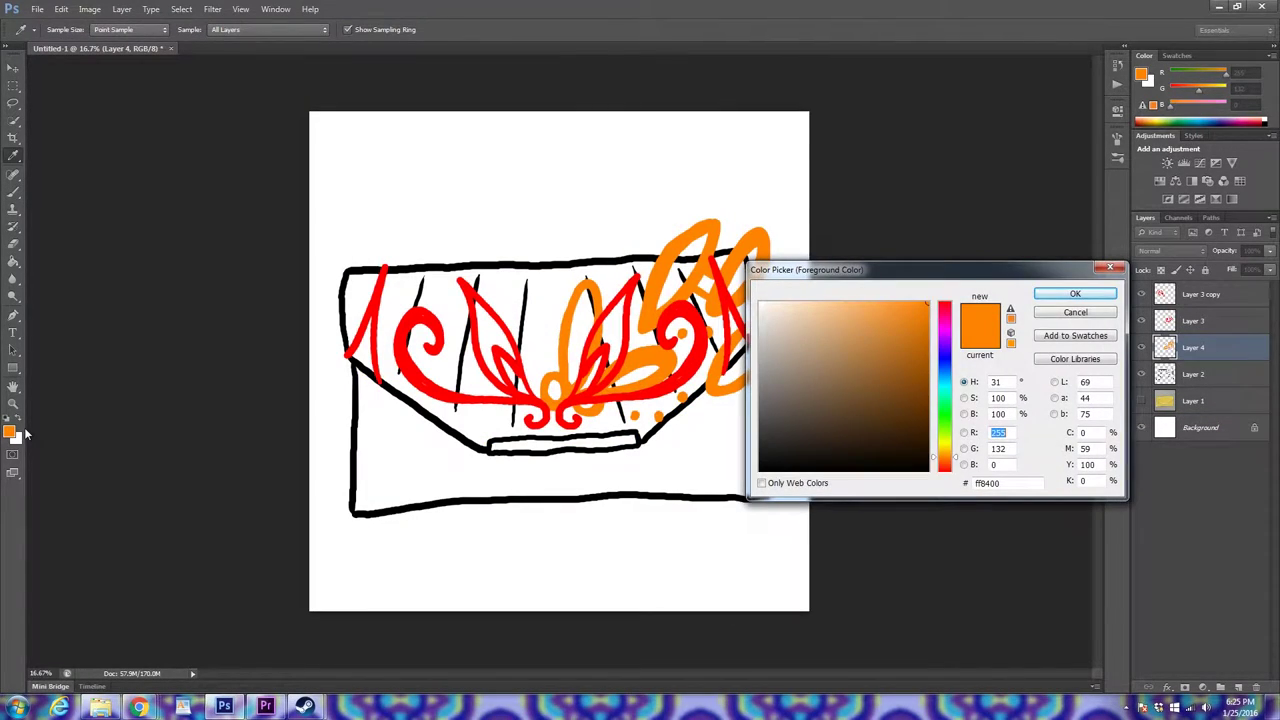
{"action": "left_click", "coordinate": [944, 412]}
{"action": "left_click", "coordinate": [908, 362]}
{"action": "left_click", "coordinate": [1068, 294]}
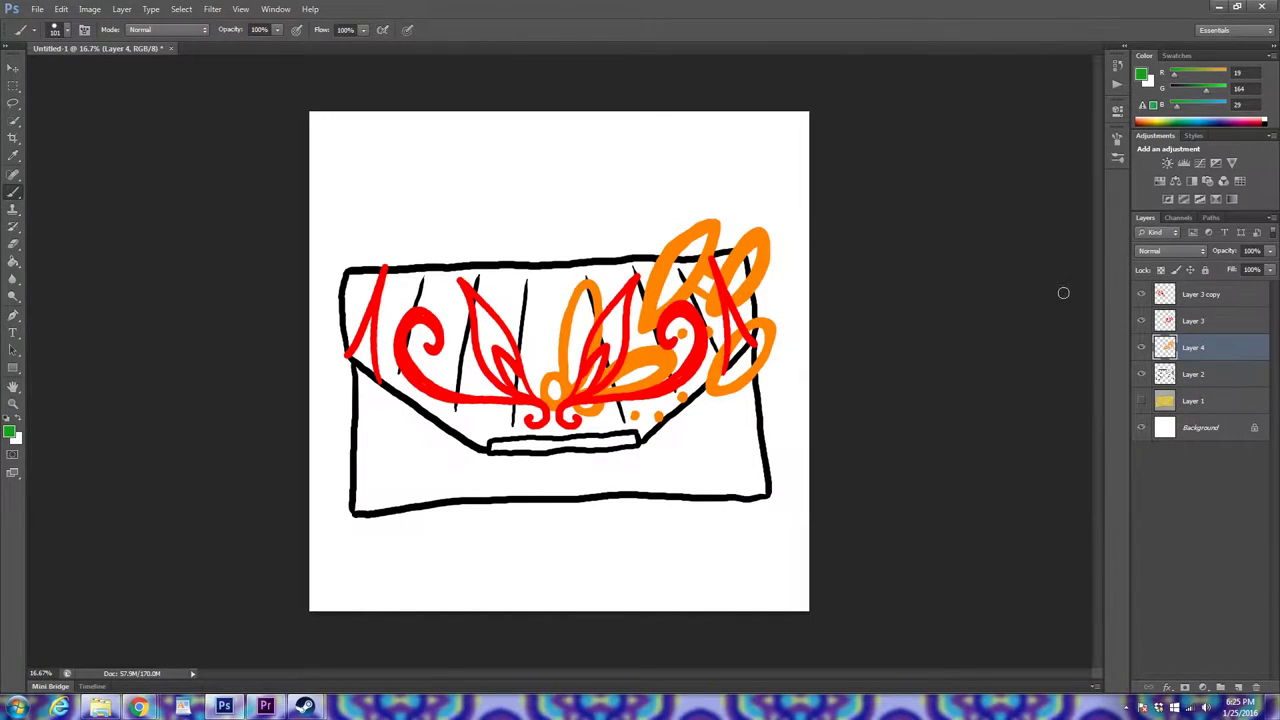
Step: On a new layer placed above Layer 3, brush two green leaf outlines, dots along the red curl, and short strokes around the central orange petal
{"action": "left_click", "coordinate": [1238, 688]}
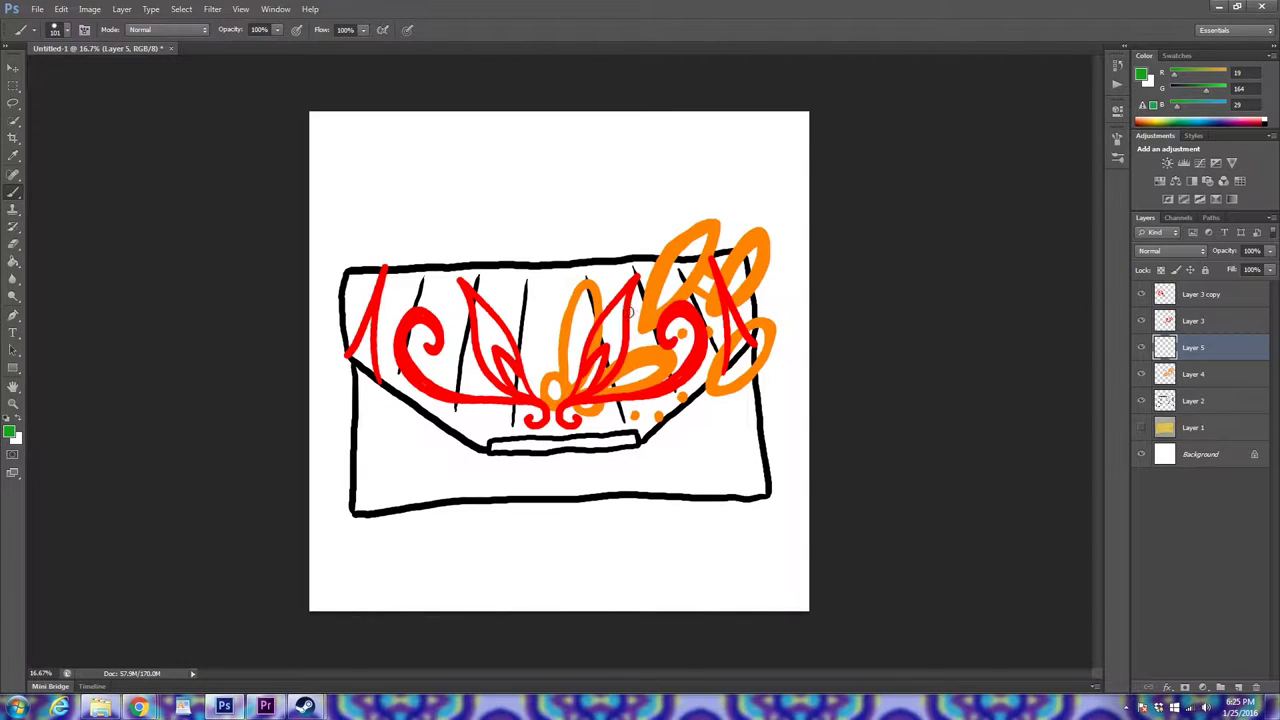
{"action": "mouse_move", "coordinate": [565, 393]}
{"action": "left_mouse_down"}
{"action": "mouse_move", "coordinate": [618, 270]}
{"action": "mouse_move", "coordinate": [648, 258]}
{"action": "mouse_move", "coordinate": [646, 334]}
{"action": "mouse_move", "coordinate": [617, 391]}
{"action": "mouse_move", "coordinate": [577, 411]}
{"action": "left_mouse_up"}
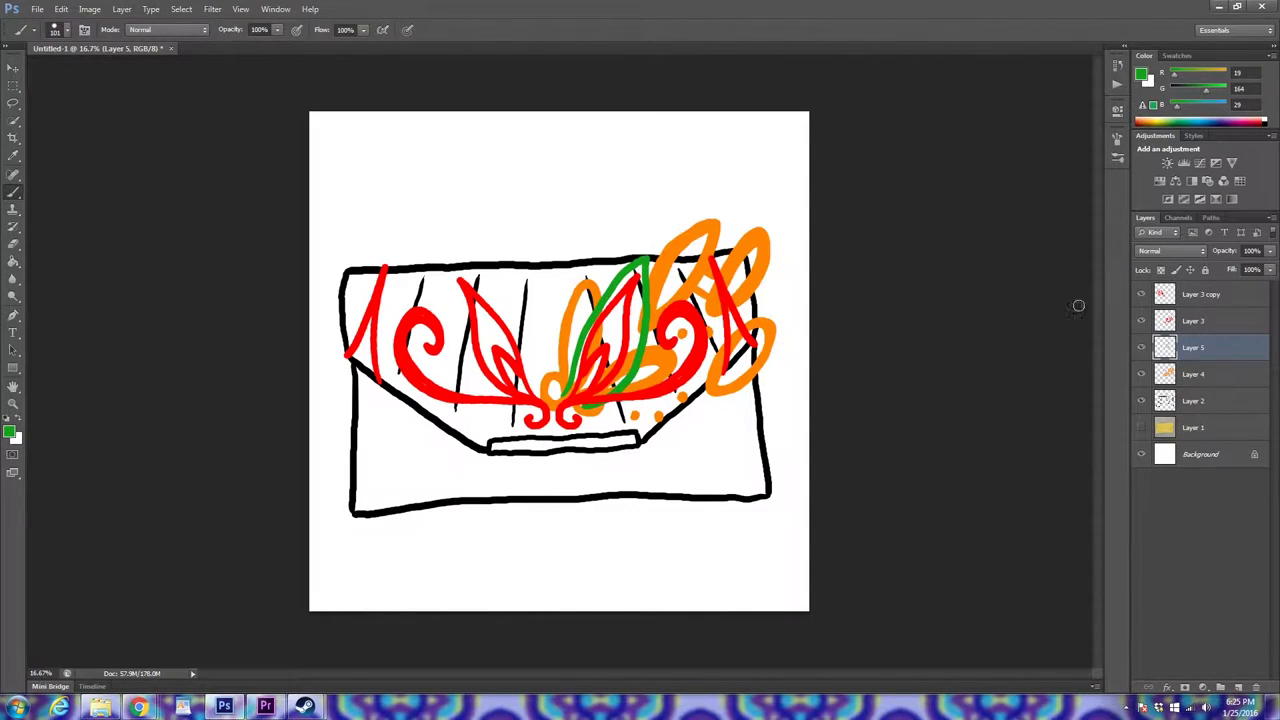
{"action": "left_click_drag", "start_coordinate": [1183, 349], "coordinate": [1175, 316]}
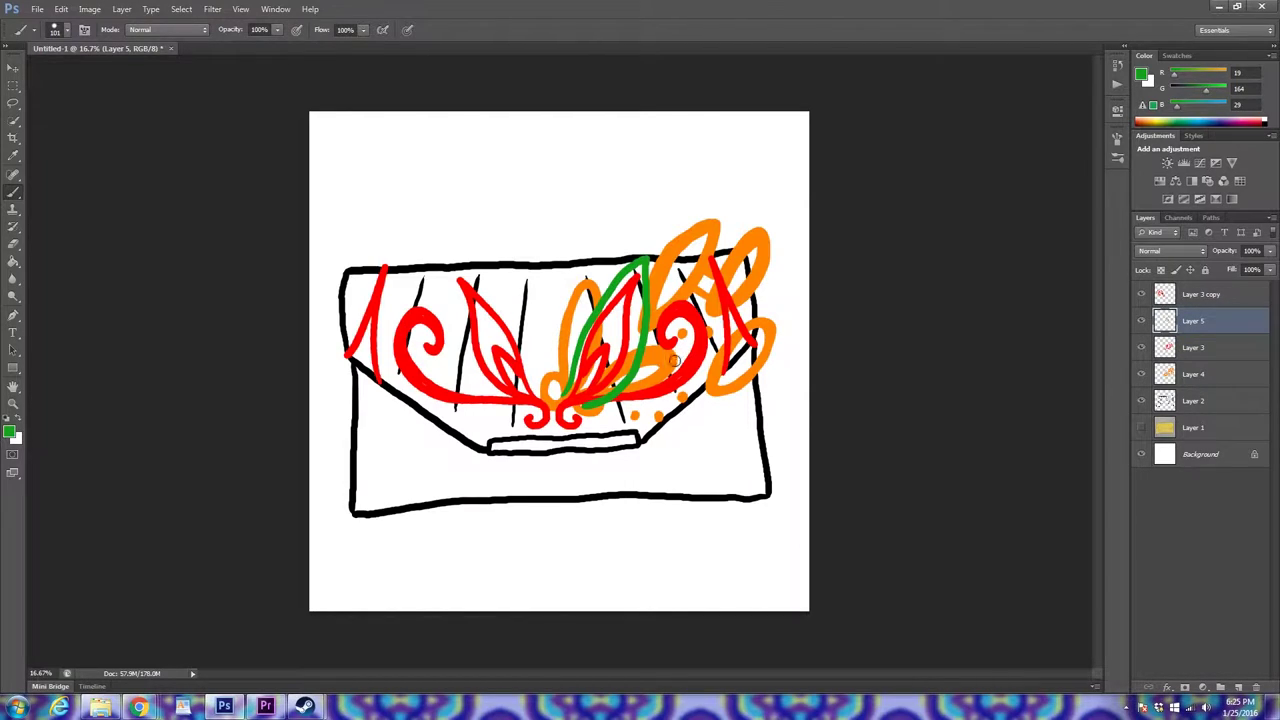
{"action": "mouse_move", "coordinate": [630, 408]}
{"action": "left_mouse_down"}
{"action": "mouse_move", "coordinate": [700, 373]}
{"action": "mouse_move", "coordinate": [729, 270]}
{"action": "mouse_move", "coordinate": [726, 308]}
{"action": "mouse_move", "coordinate": [695, 308]}
{"action": "mouse_move", "coordinate": [652, 403]}
{"action": "left_mouse_up"}
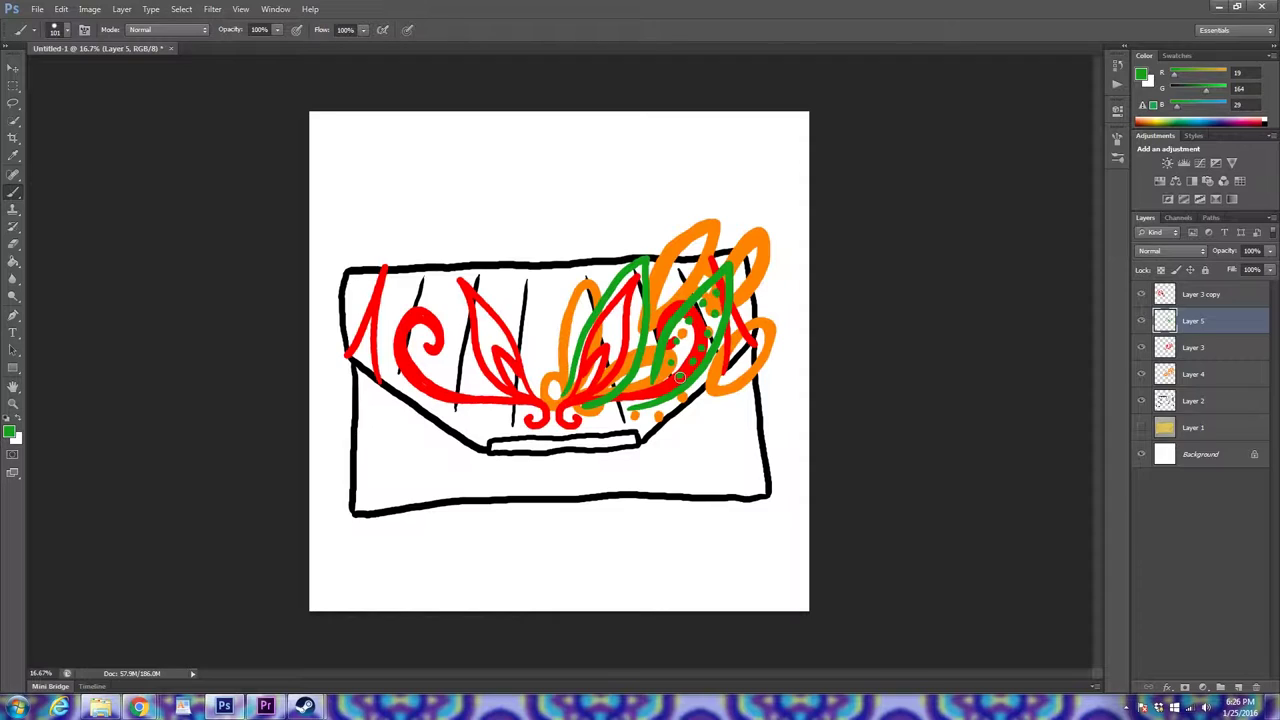
{"action": "mouse_move", "coordinate": [565, 378]}
{"action": "left_mouse_down"}
{"action": "mouse_move", "coordinate": [567, 312]}
{"action": "mouse_move", "coordinate": [578, 328]}
{"action": "mouse_move", "coordinate": [597, 283]}
{"action": "left_mouse_up"}
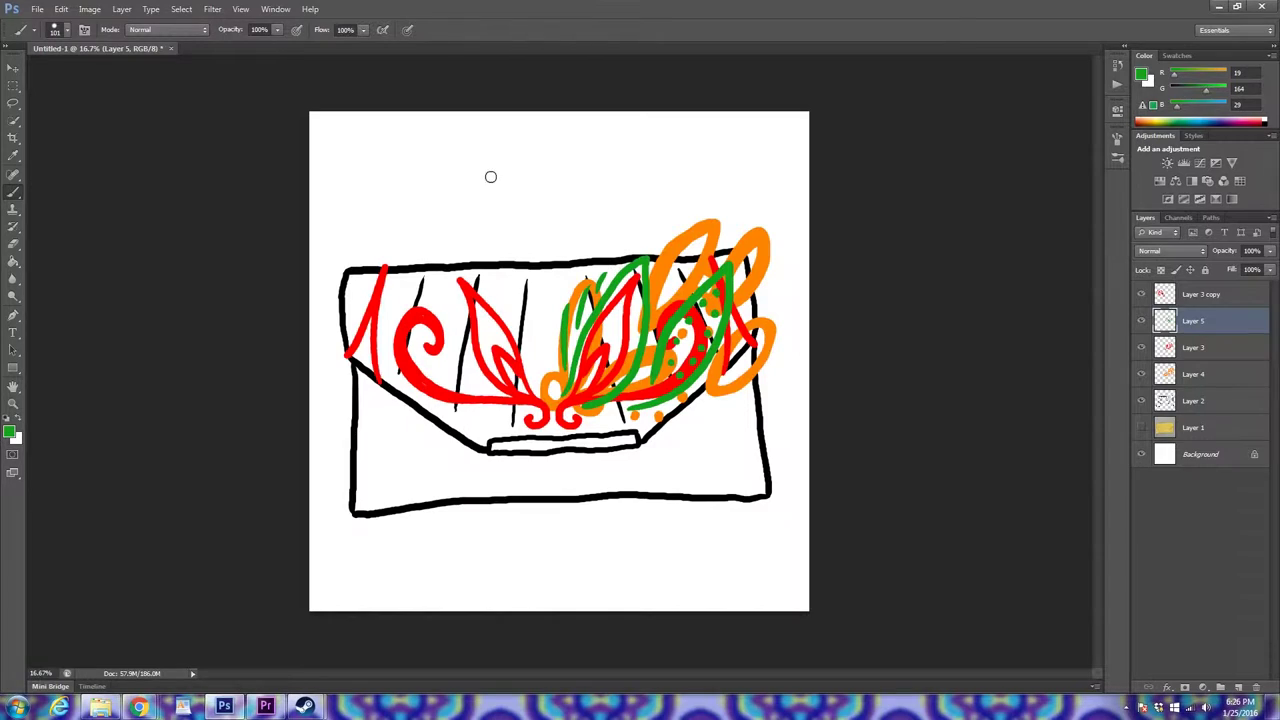
Step: Delete Layer 3 copy and duplicate Layer 5, Layer 3 and Layer 4 together
{"action": "mouse_move", "coordinate": [1190, 296]}
{"action": "left_mouse_down"}
{"action": "mouse_move", "coordinate": [1200, 614]}
{"action": "mouse_move", "coordinate": [1256, 687]}
{"action": "left_mouse_up"}
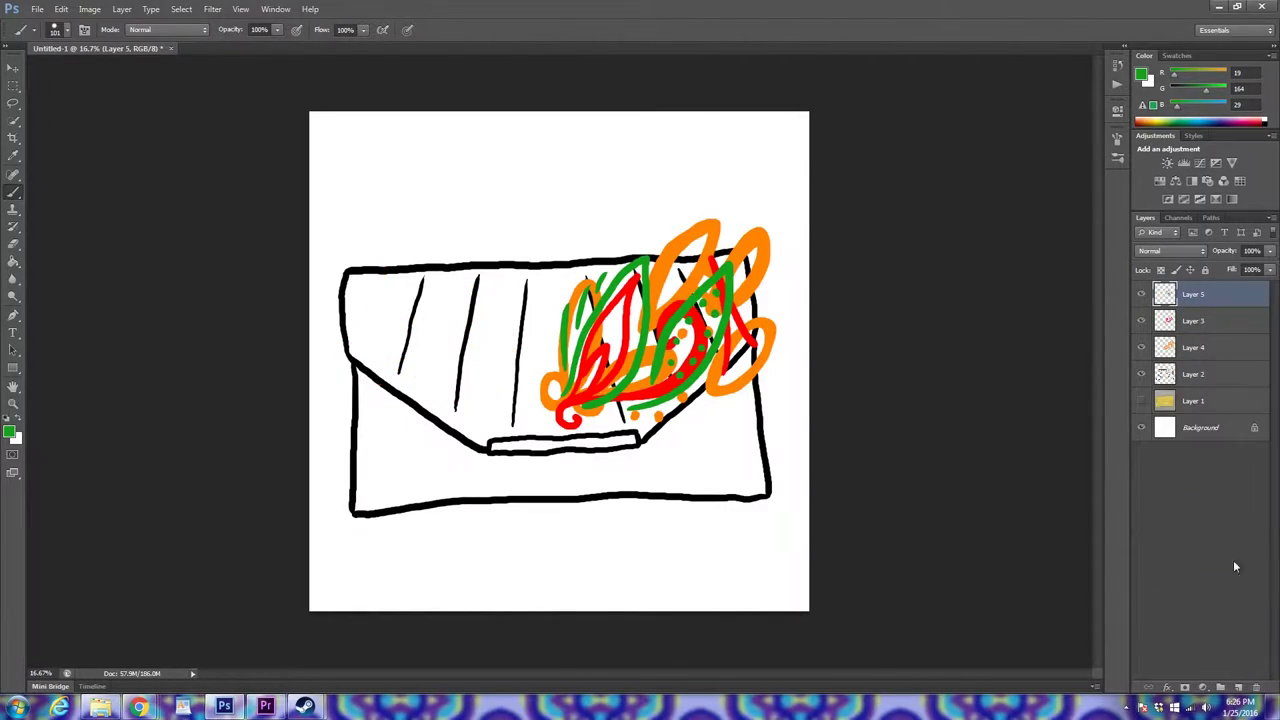
{"action": "left_click", "coordinate": [1199, 322], "text": "shift"}
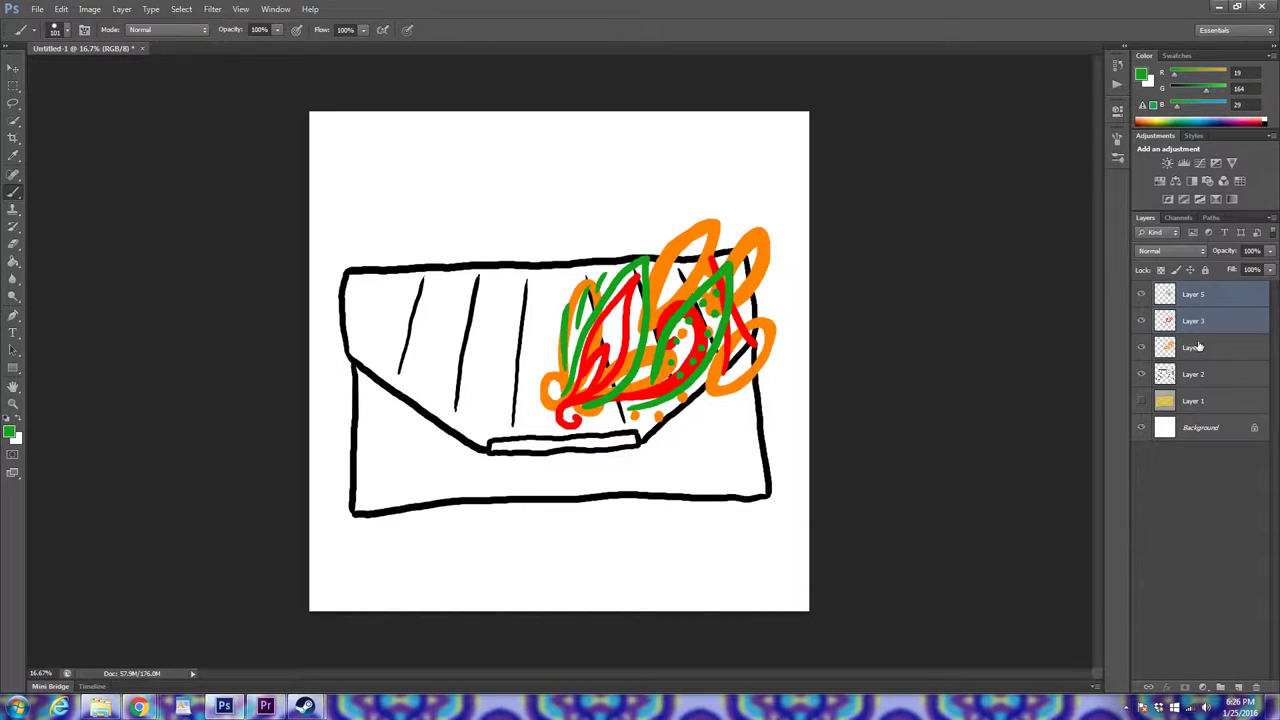
{"action": "left_click", "coordinate": [1194, 350], "text": "shift"}
{"action": "left_click_drag", "start_coordinate": [1190, 348], "coordinate": [1238, 688]}
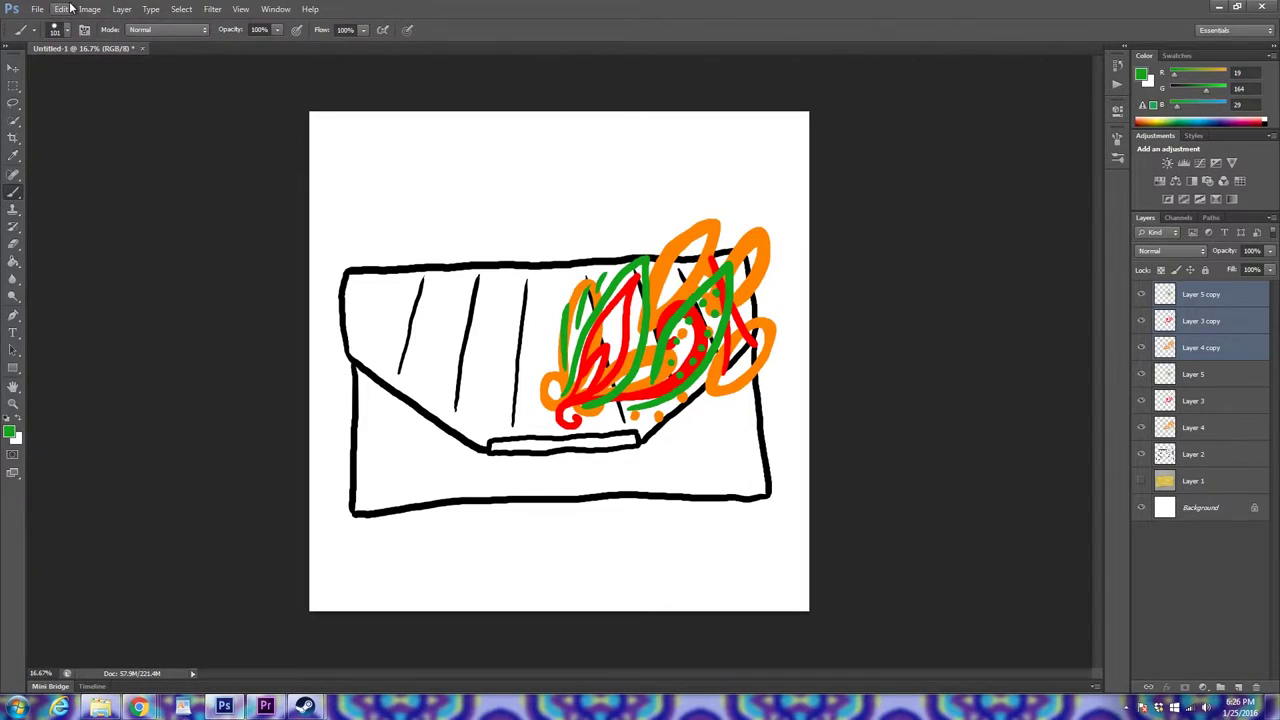
Step: Flip the three duplicated layers horizontally and move them over the flap's left half to mirror the right-hand motif
{"action": "left_click", "coordinate": [61, 9]}
{"action": "mouse_move", "coordinate": [103, 272]}
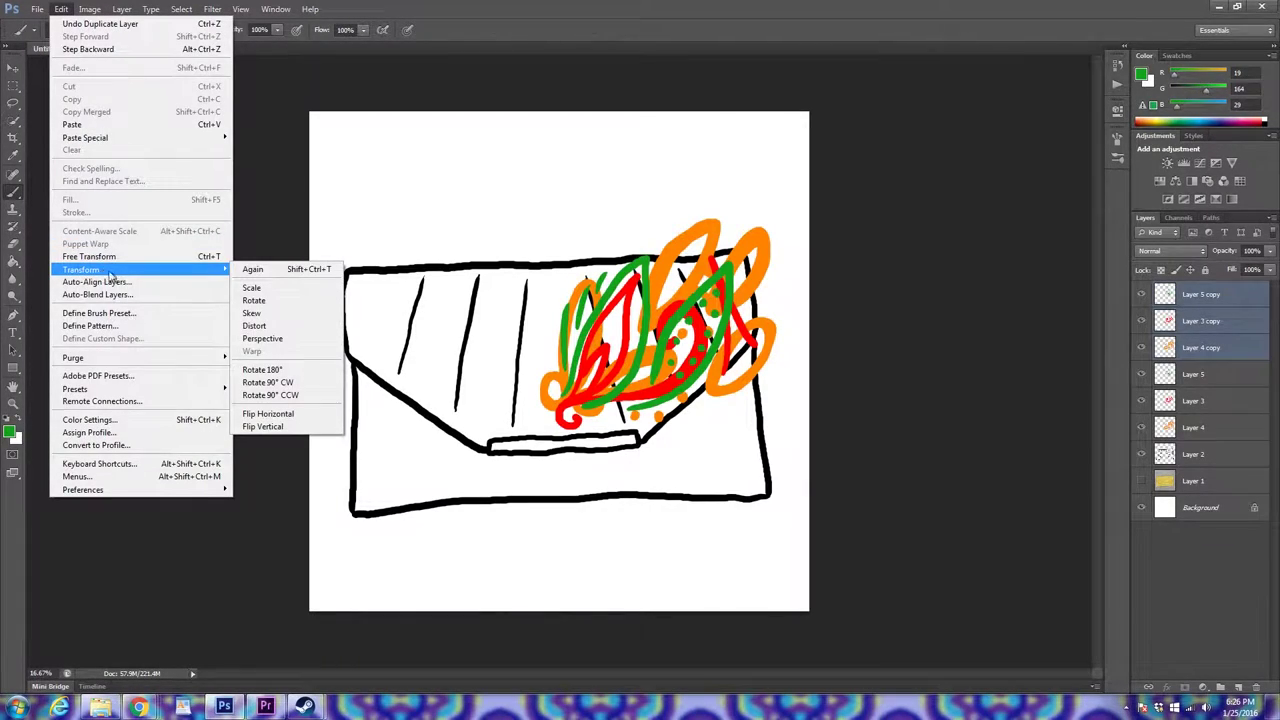
{"action": "left_click", "coordinate": [293, 414]}
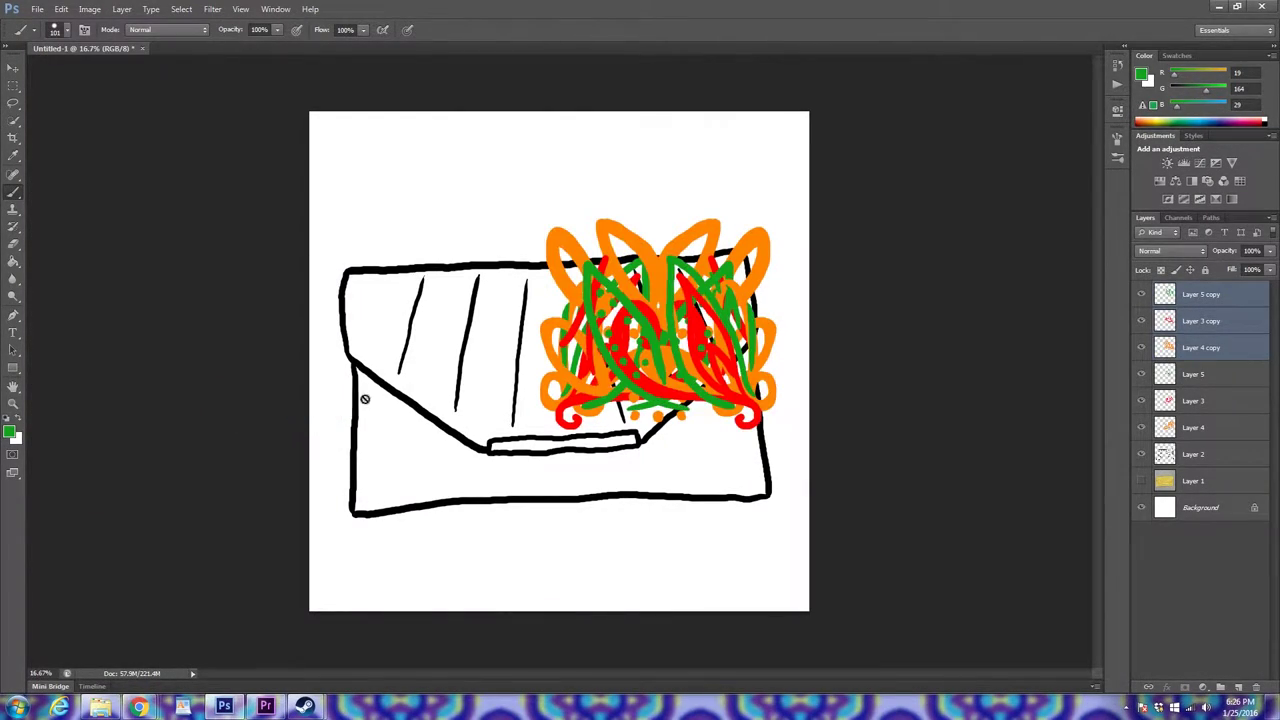
{"action": "left_click", "coordinate": [13, 67]}
{"action": "left_click_drag", "start_coordinate": [649, 338], "coordinate": [416, 302]}
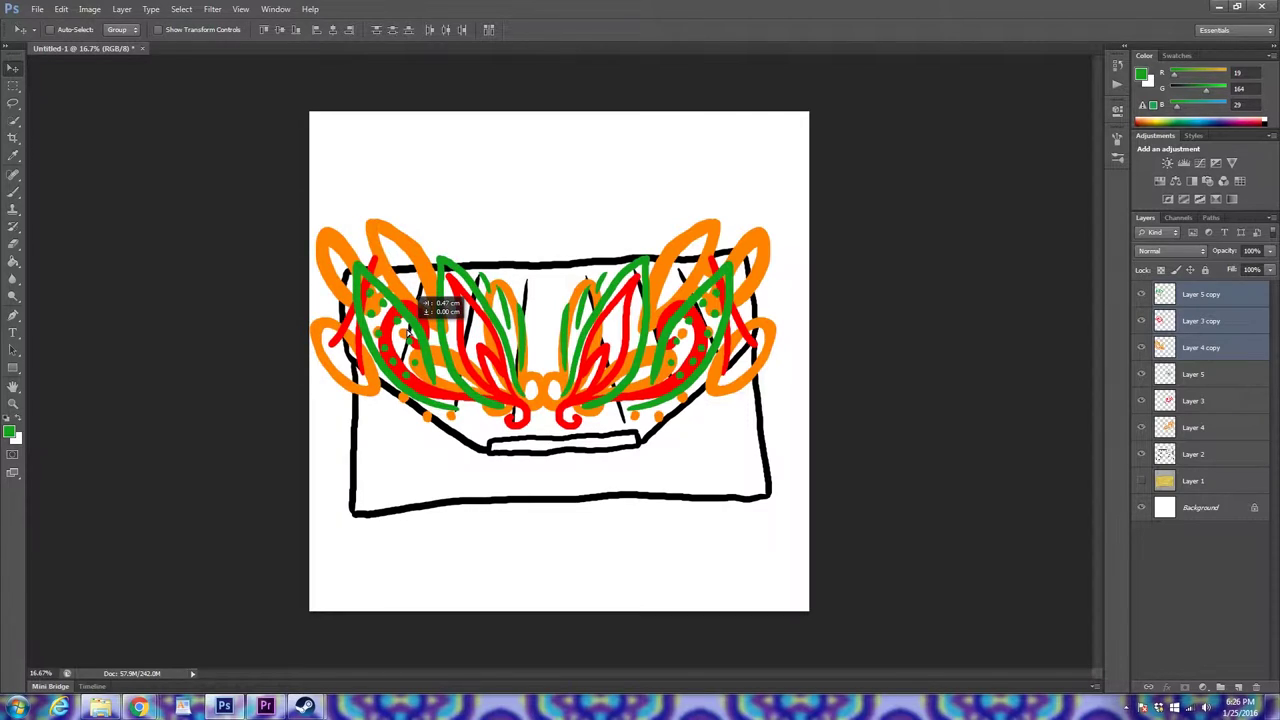
Step: Move the line drawing on Layer 2 to the top of the layer stack and show the bag photo on Layer 1
{"action": "left_click_drag", "start_coordinate": [1190, 453], "coordinate": [1175, 292]}
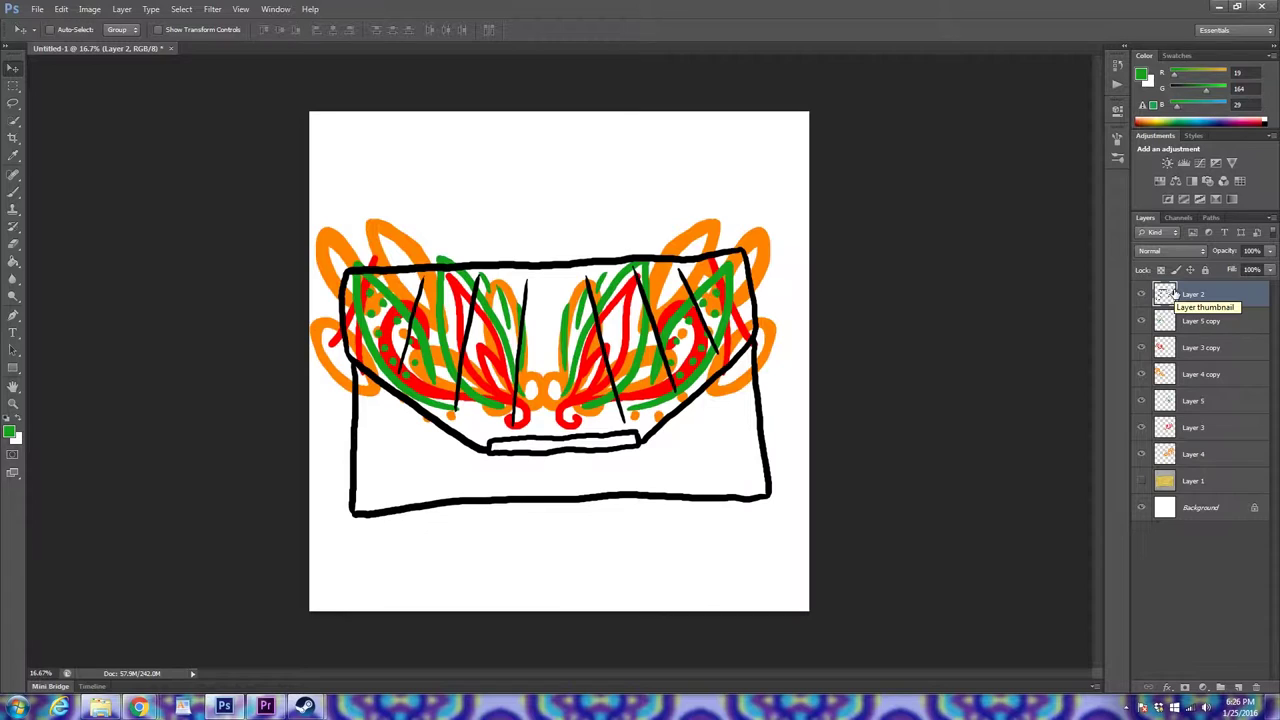
{"action": "left_click", "coordinate": [1142, 482]}
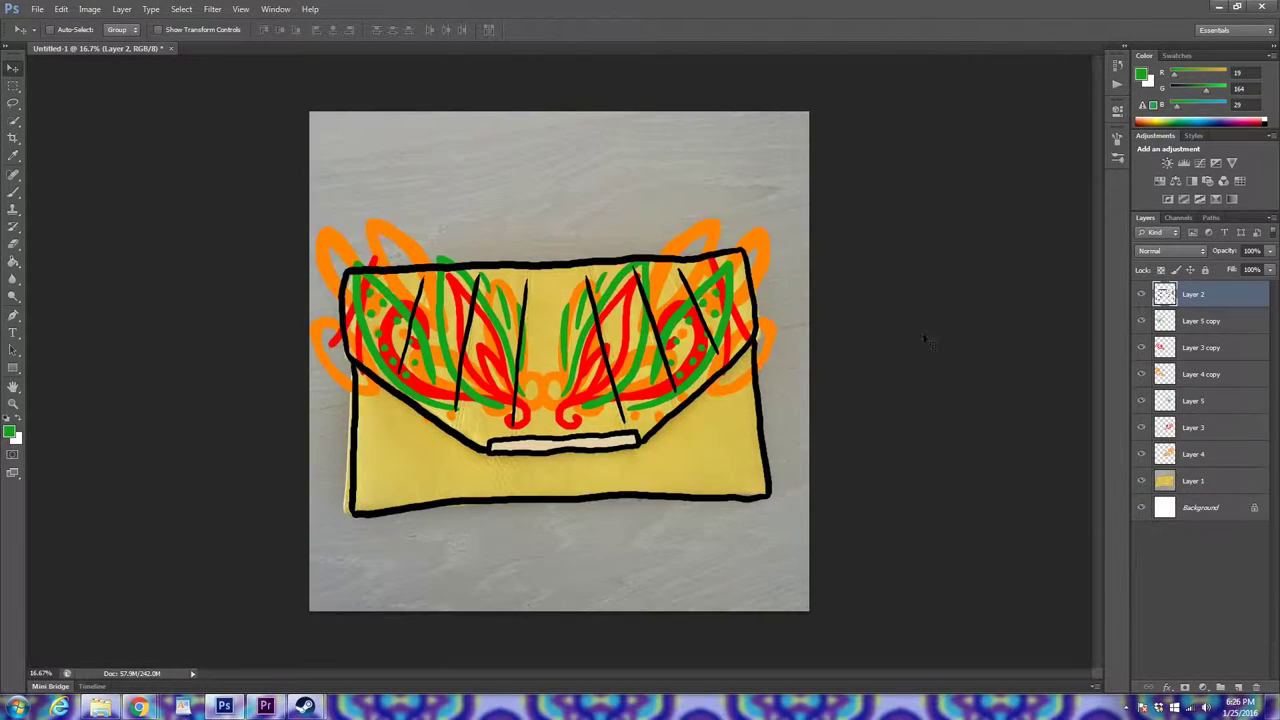
Step: With a 127 px eraser, remove the green leaf tip sticking out above the flap's top edge on Layer 5 copy
{"action": "left_click", "coordinate": [13, 244]}
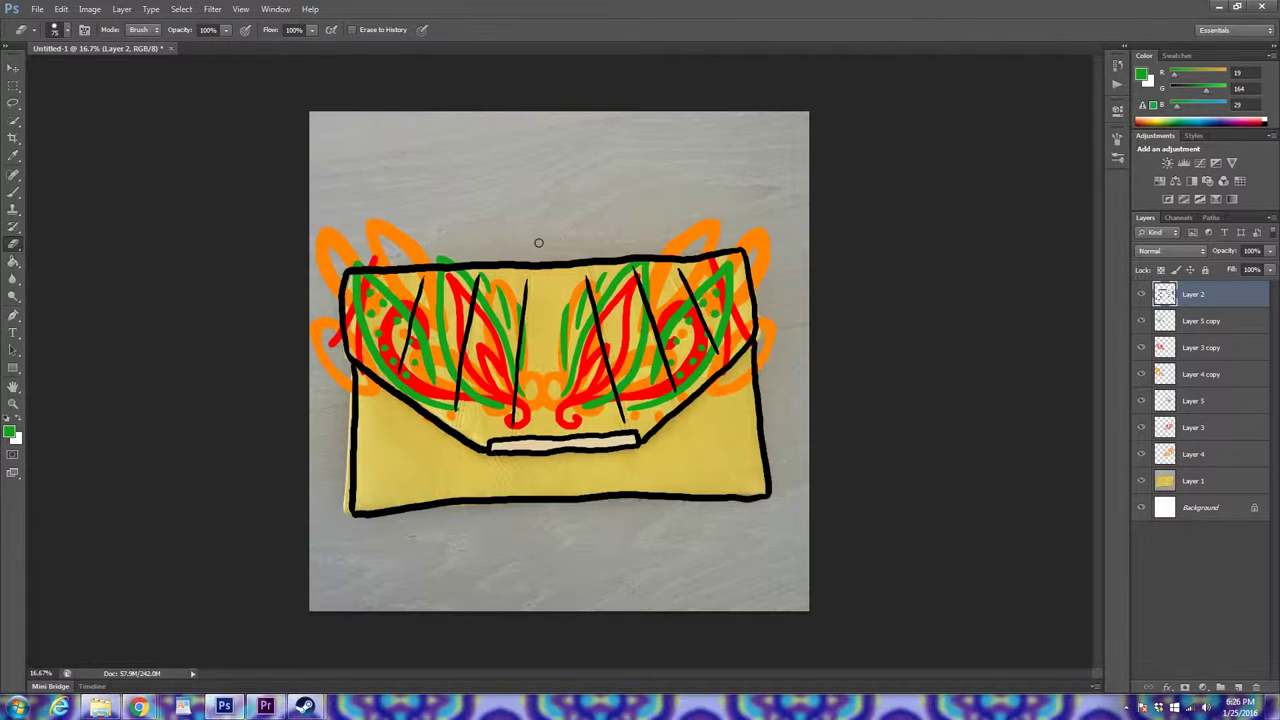
{"action": "left_click", "coordinate": [1166, 326]}
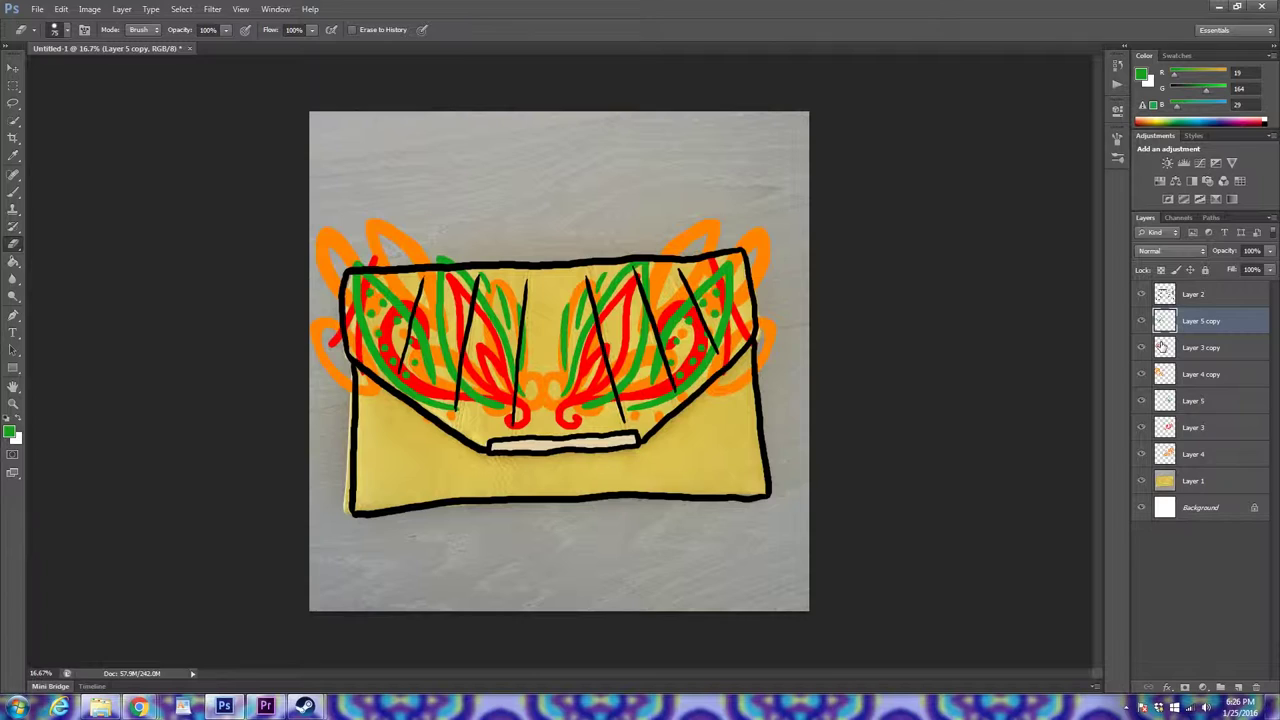
{"action": "left_click", "coordinate": [62, 30]}
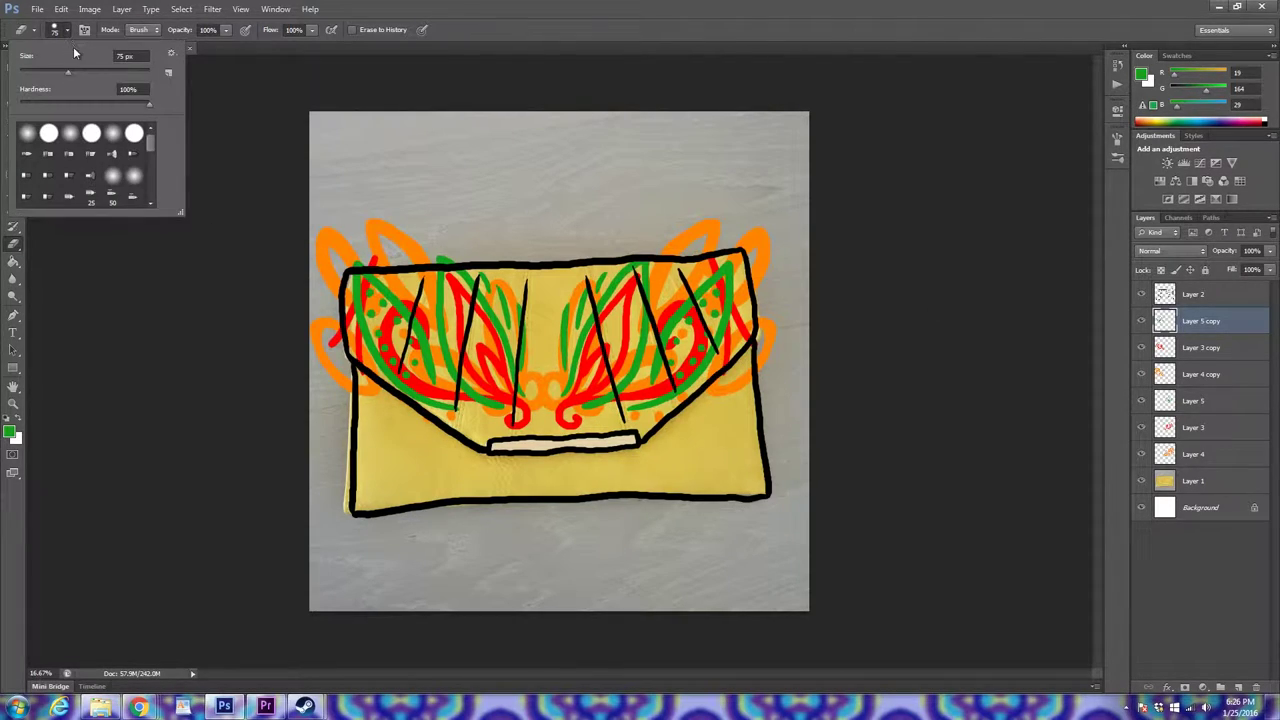
{"action": "left_click_drag", "start_coordinate": [78, 70], "coordinate": [93, 70]}
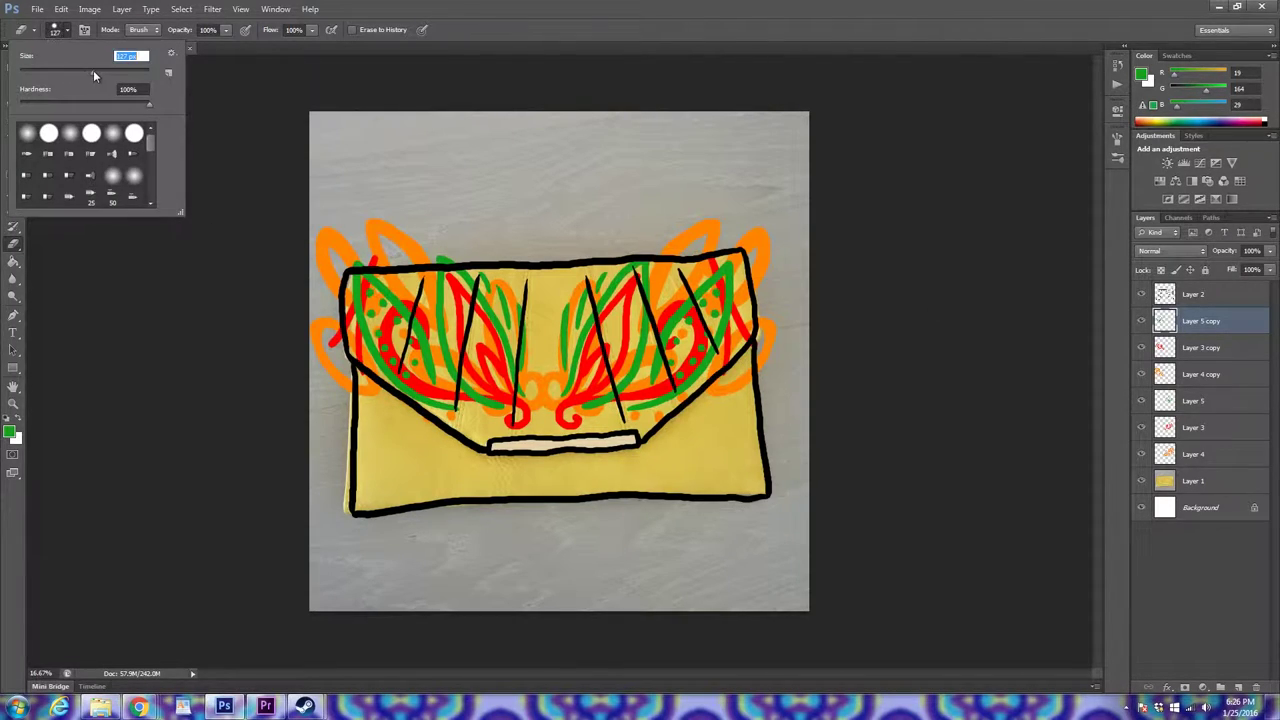
{"action": "left_click", "coordinate": [451, 261]}
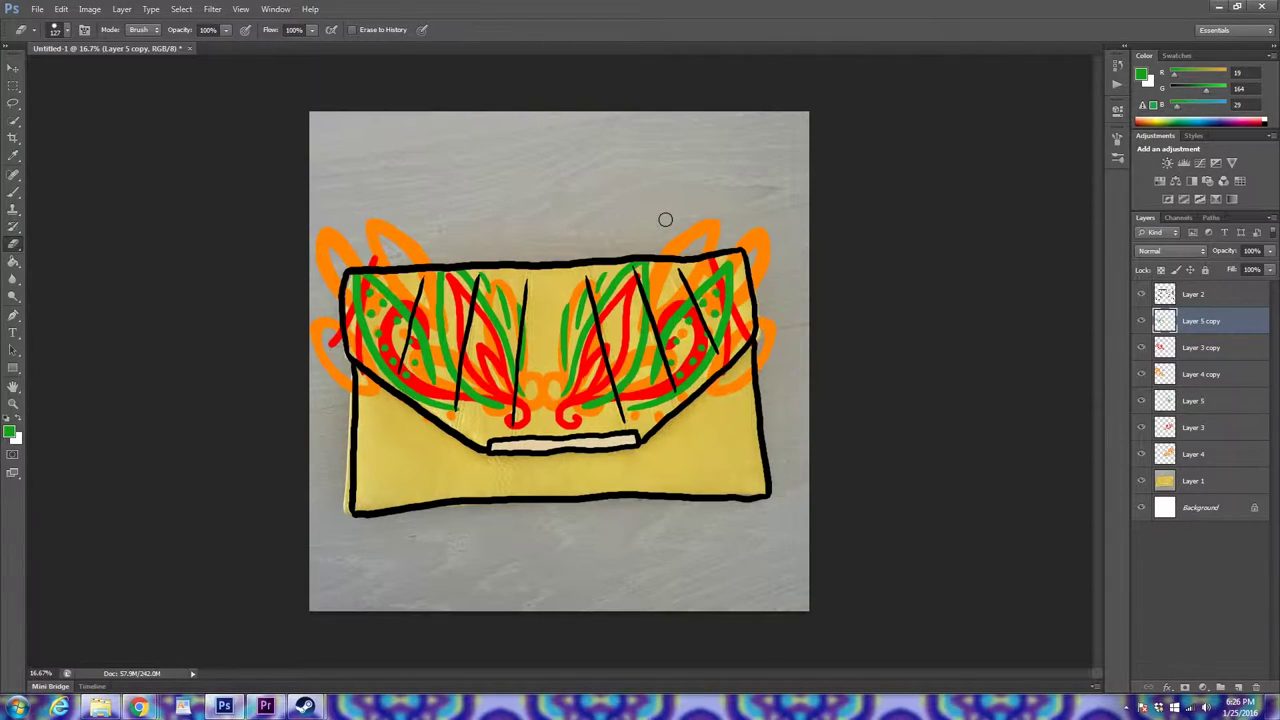
Step: Erase the red on Layer 3 copy and the orange loops on Layer 4 copy that extend past the flap's left and top edges
{"action": "left_click", "coordinate": [1183, 346]}
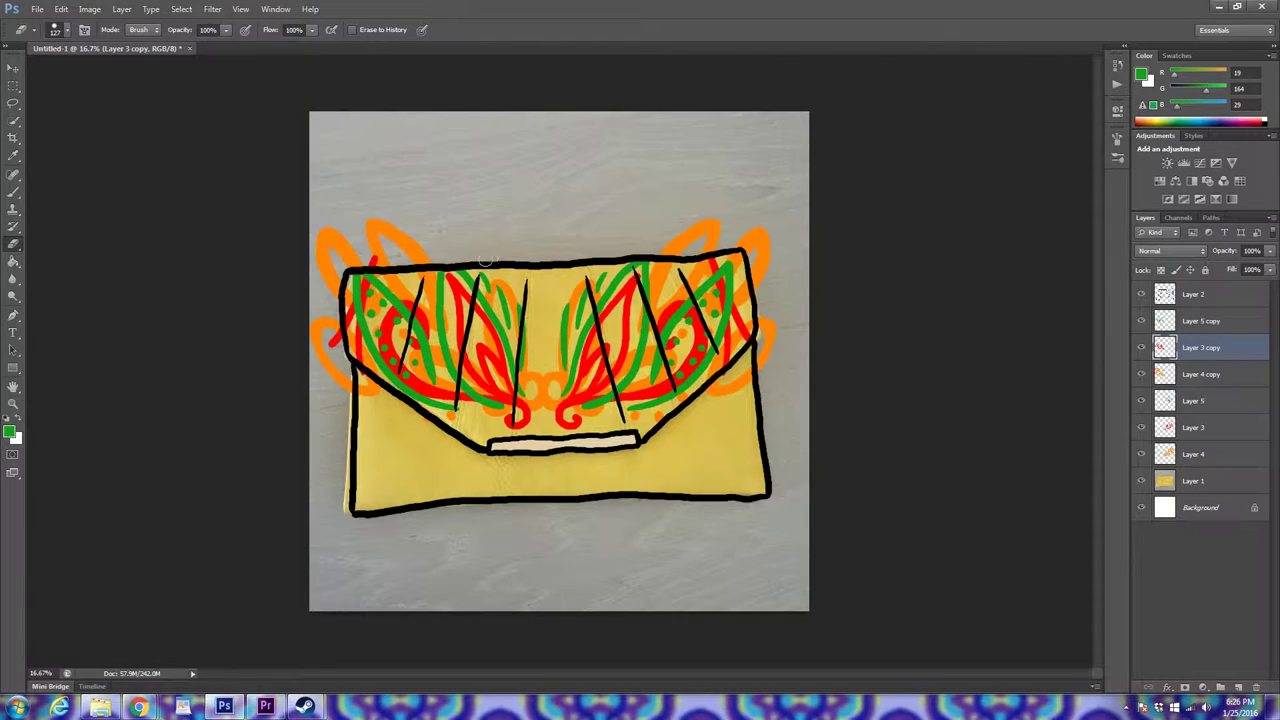
{"action": "left_click_drag", "start_coordinate": [334, 318], "coordinate": [330, 351]}
{"action": "left_click", "coordinate": [1195, 377]}
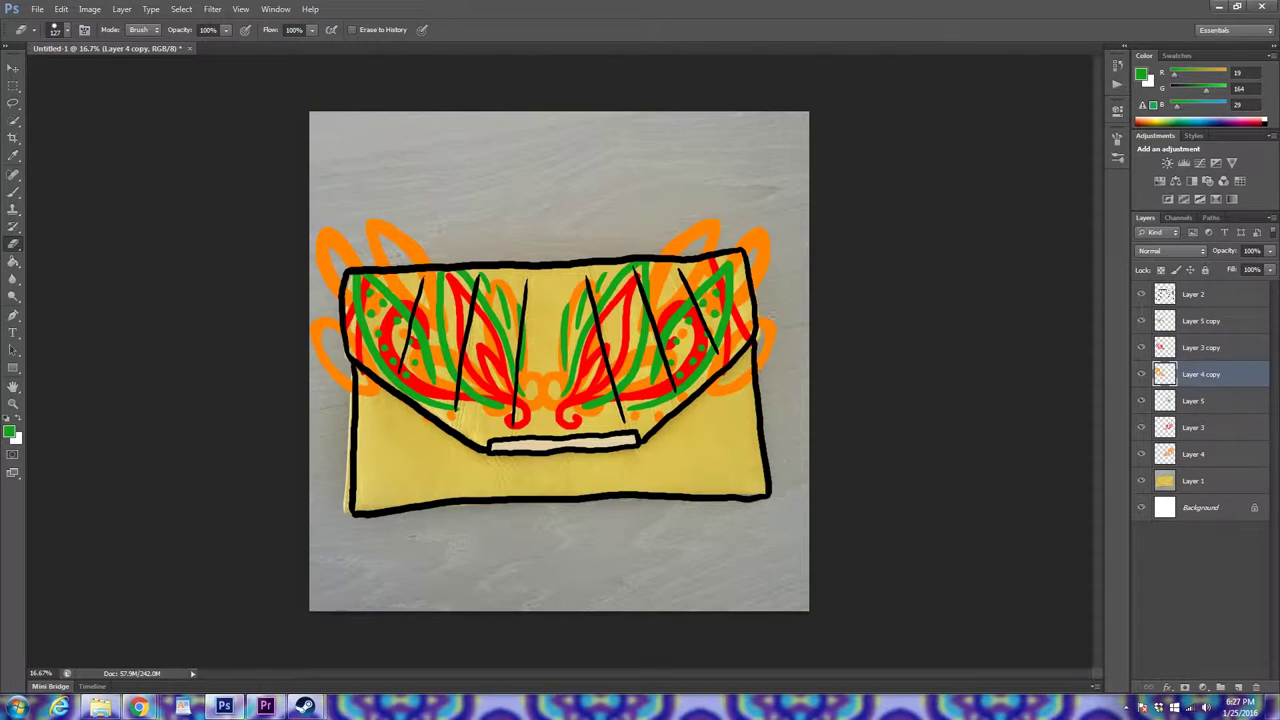
{"action": "mouse_move", "coordinate": [414, 273]}
{"action": "left_mouse_down"}
{"action": "mouse_move", "coordinate": [339, 264]}
{"action": "mouse_move", "coordinate": [330, 322]}
{"action": "mouse_move", "coordinate": [346, 394]}
{"action": "mouse_move", "coordinate": [319, 316]}
{"action": "mouse_move", "coordinate": [314, 365]}
{"action": "mouse_move", "coordinate": [310, 302]}
{"action": "mouse_move", "coordinate": [365, 251]}
{"action": "mouse_move", "coordinate": [422, 249]}
{"action": "mouse_move", "coordinate": [390, 237]}
{"action": "mouse_move", "coordinate": [315, 271]}
{"action": "mouse_move", "coordinate": [354, 234]}
{"action": "mouse_move", "coordinate": [404, 229]}
{"action": "mouse_move", "coordinate": [359, 232]}
{"action": "mouse_move", "coordinate": [322, 258]}
{"action": "mouse_move", "coordinate": [323, 231]}
{"action": "mouse_move", "coordinate": [404, 220]}
{"action": "left_mouse_up"}
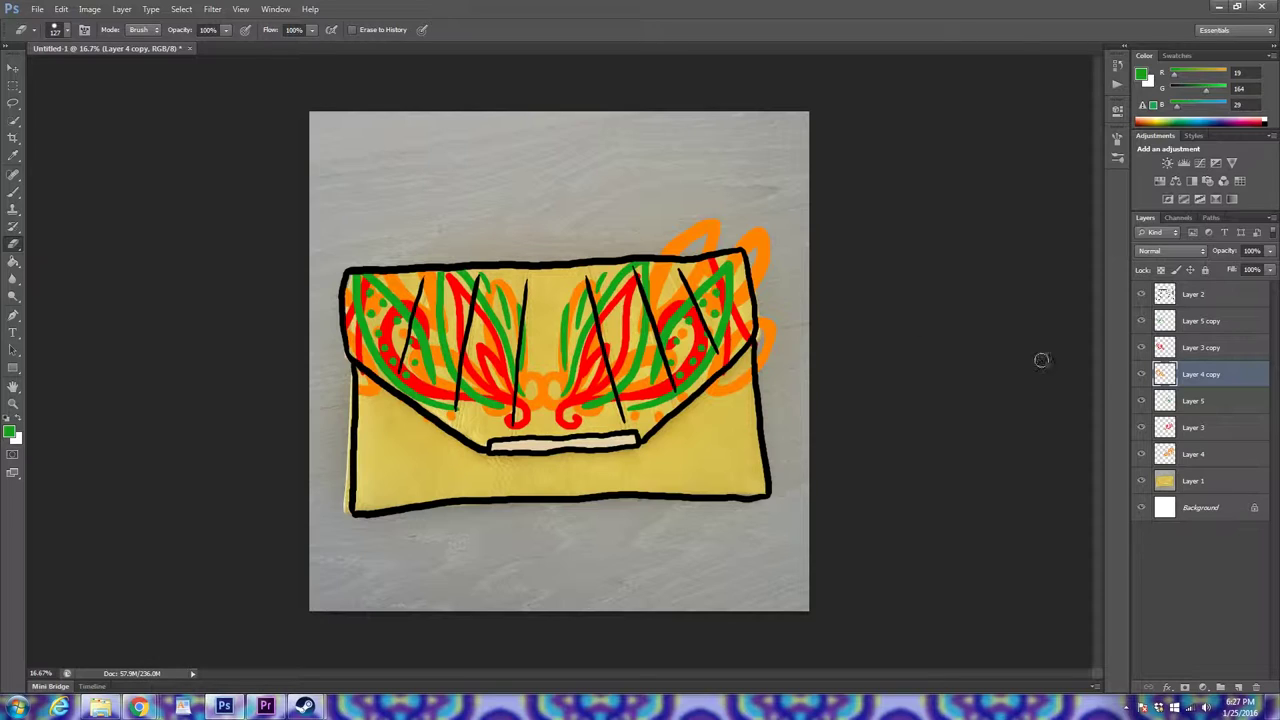
Step: Erase the orange leaf parts on Layer 4 that extend past the flap's top and right edges
{"action": "key", "text": "alt+bracketleft"}
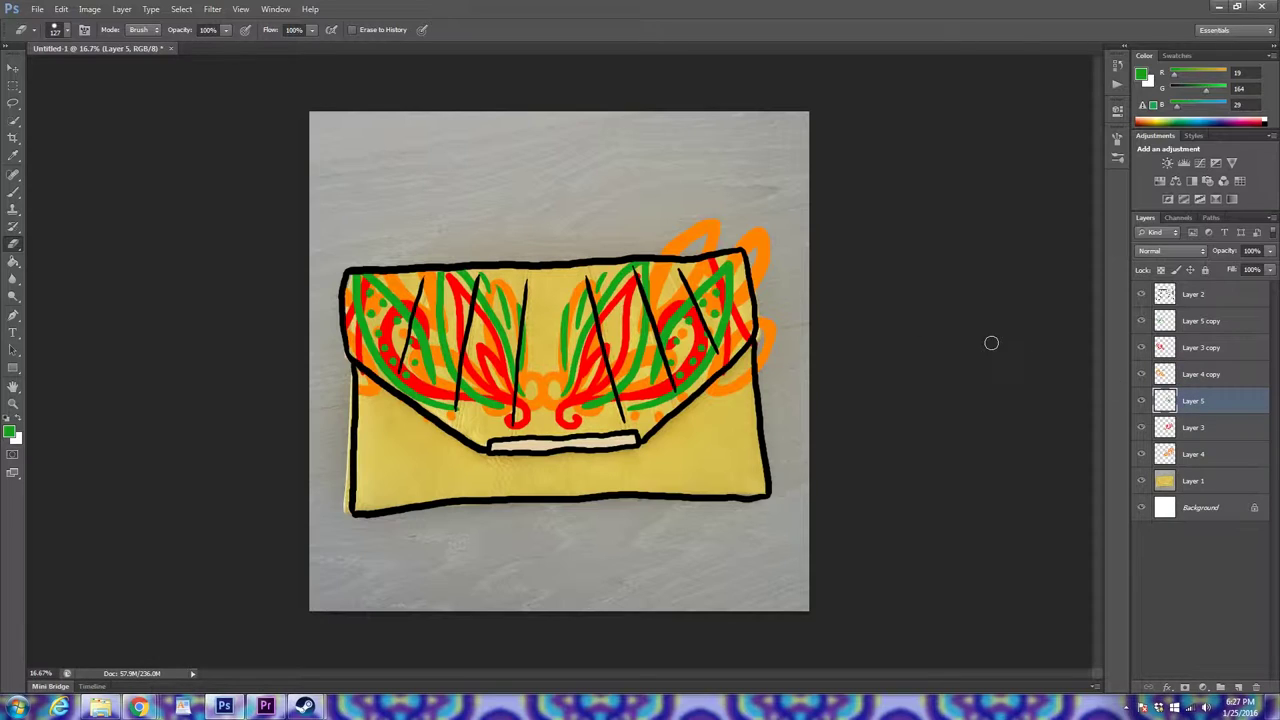
{"action": "left_click", "coordinate": [1192, 430]}
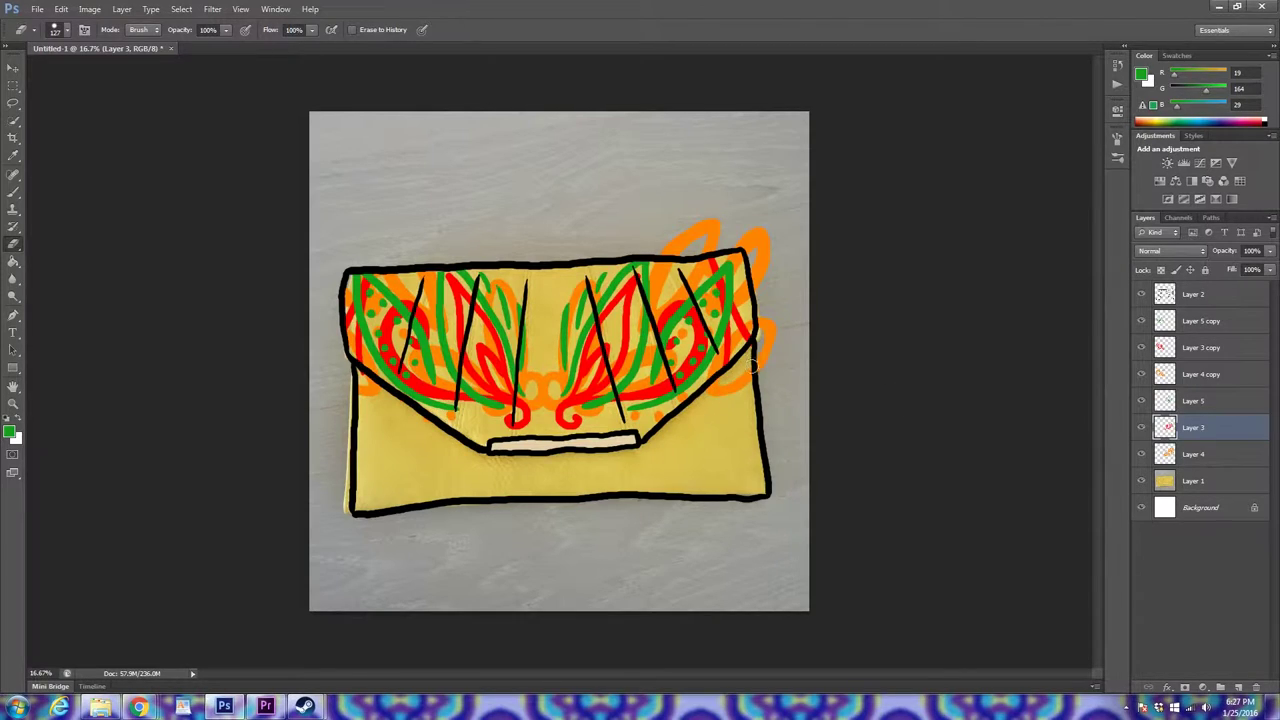
{"action": "left_click", "coordinate": [1176, 452]}
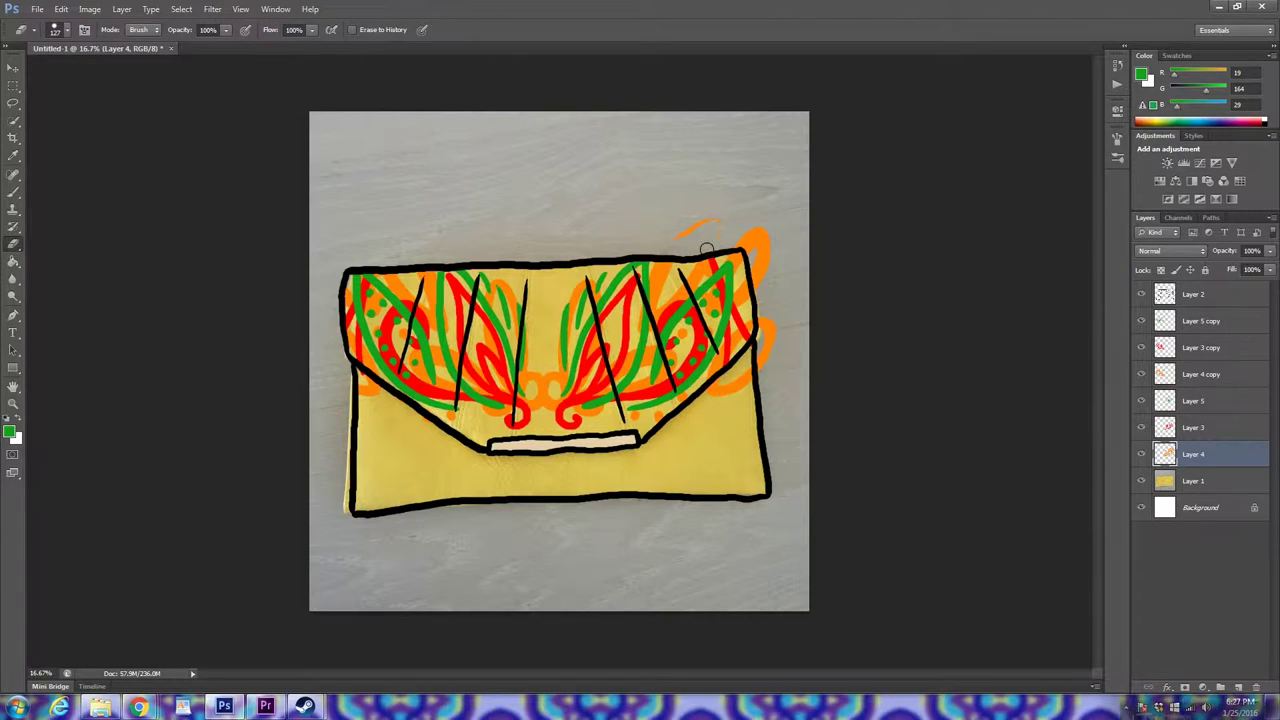
{"action": "mouse_move", "coordinate": [715, 223]}
{"action": "left_mouse_down"}
{"action": "mouse_move", "coordinate": [671, 246]}
{"action": "mouse_move", "coordinate": [770, 250]}
{"action": "mouse_move", "coordinate": [764, 262]}
{"action": "left_mouse_up"}
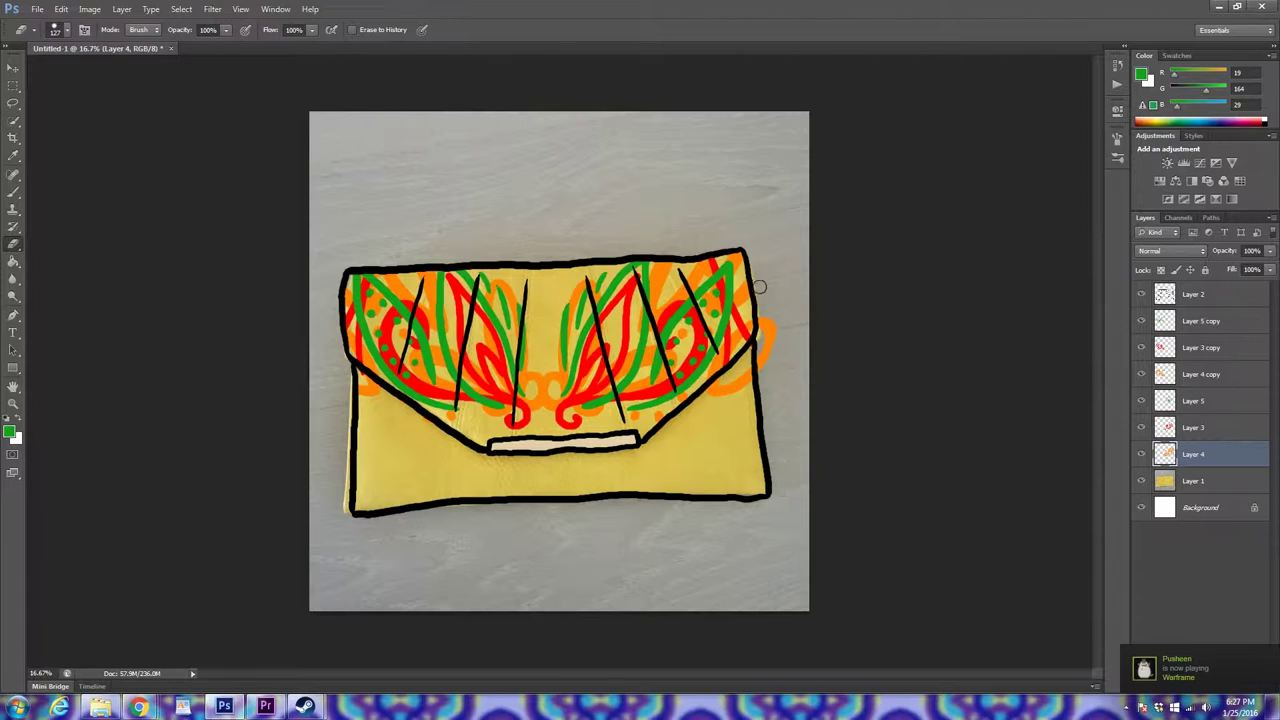
{"action": "left_click_drag", "start_coordinate": [763, 323], "coordinate": [763, 374]}
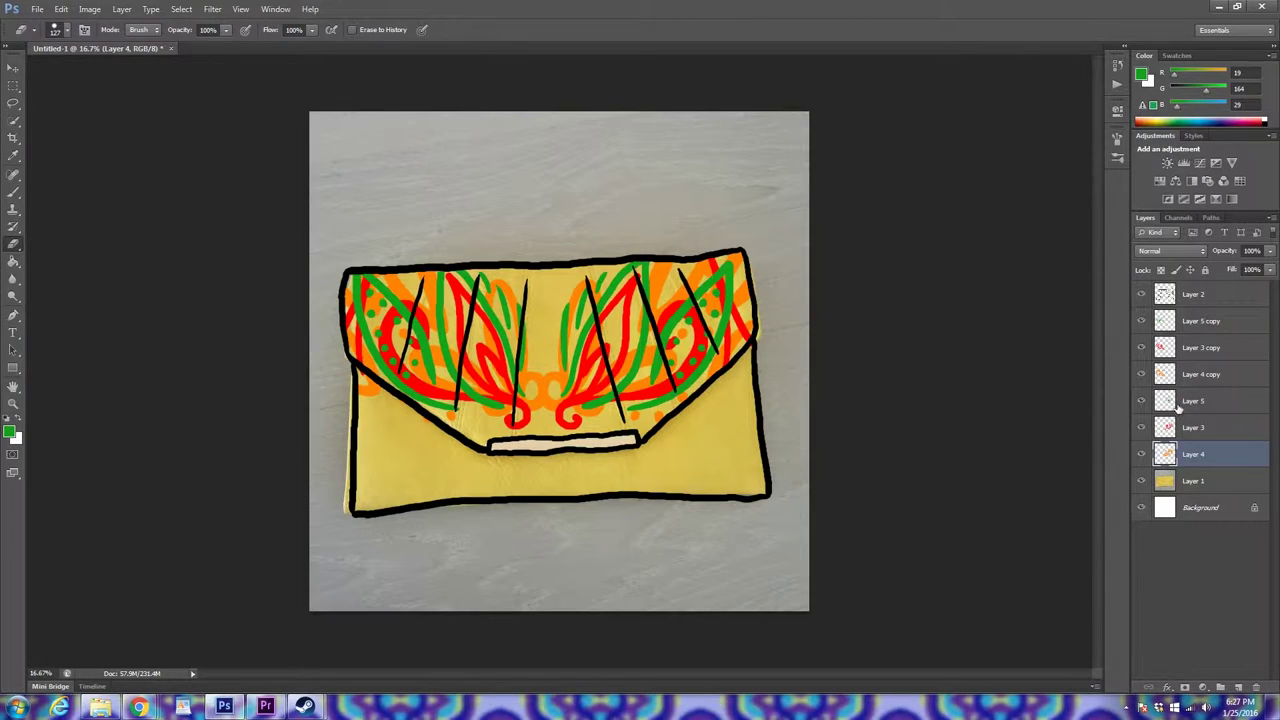
Step: Erase the leftover orange below the flap's left corner on Layer 4 copy, and select Layer 1
{"action": "key", "text": "alt+bracketright"}
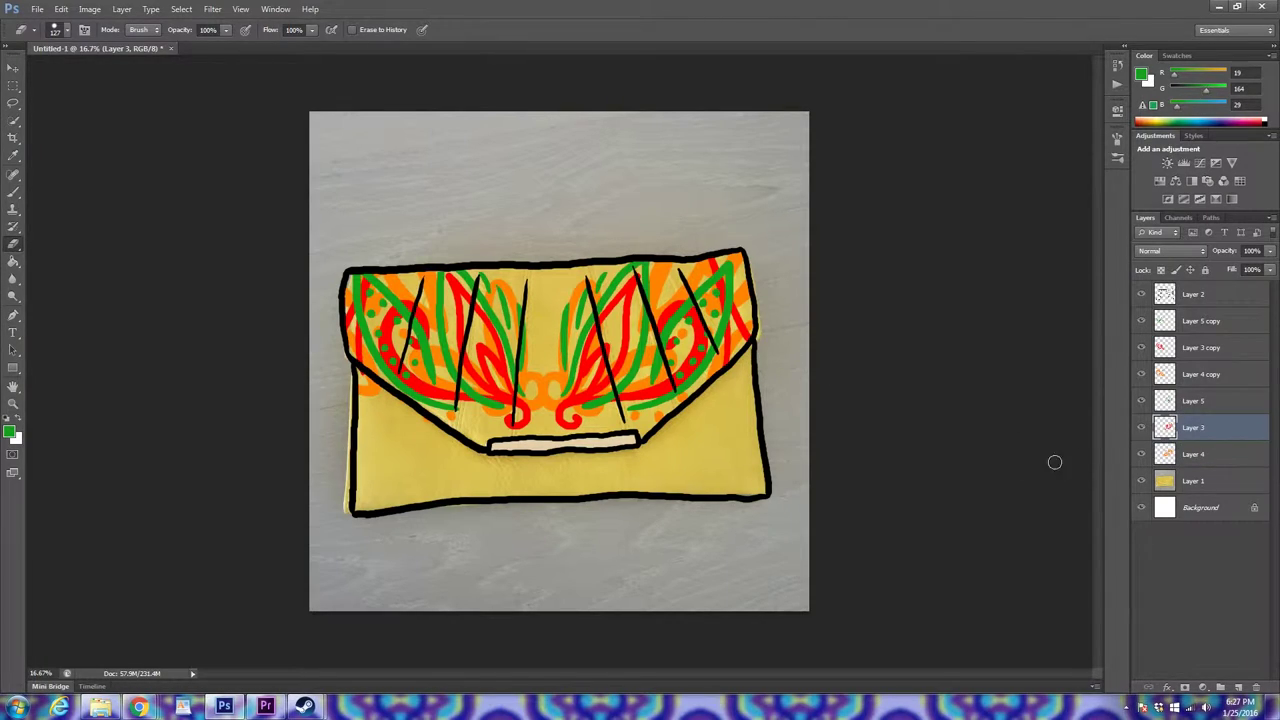
{"action": "left_click", "coordinate": [1172, 373]}
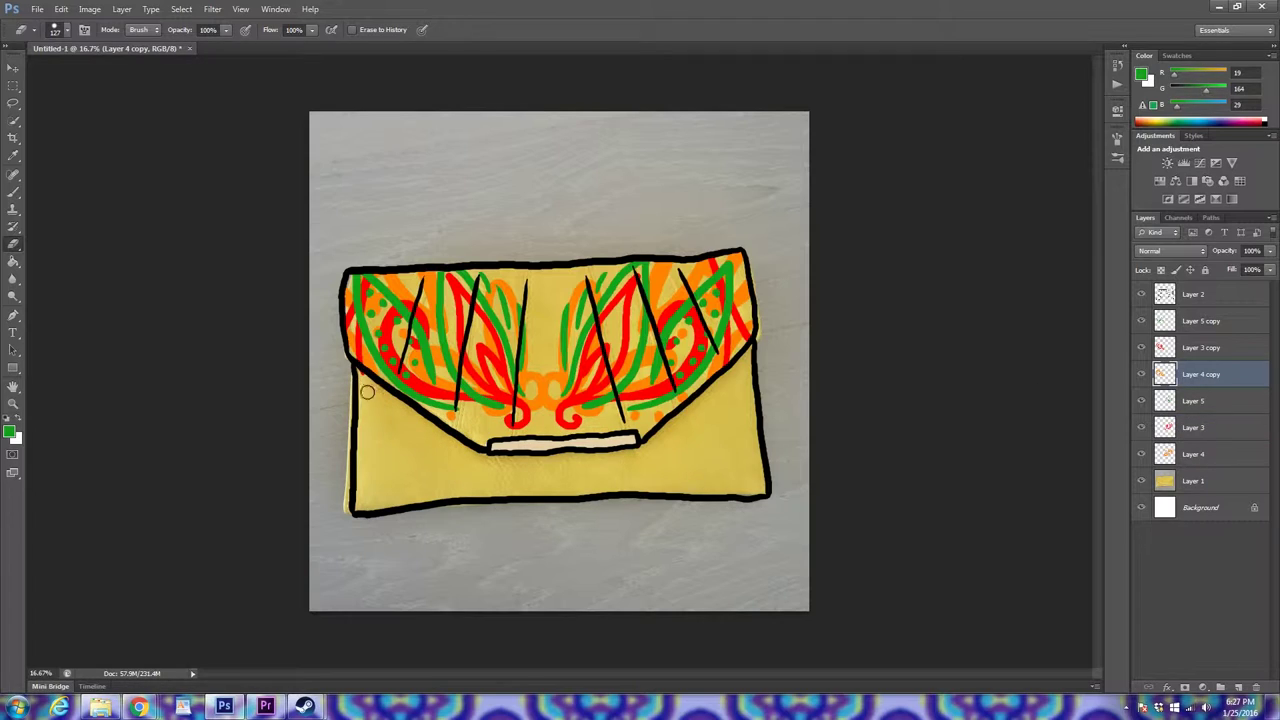
{"action": "left_click", "coordinate": [1167, 350]}
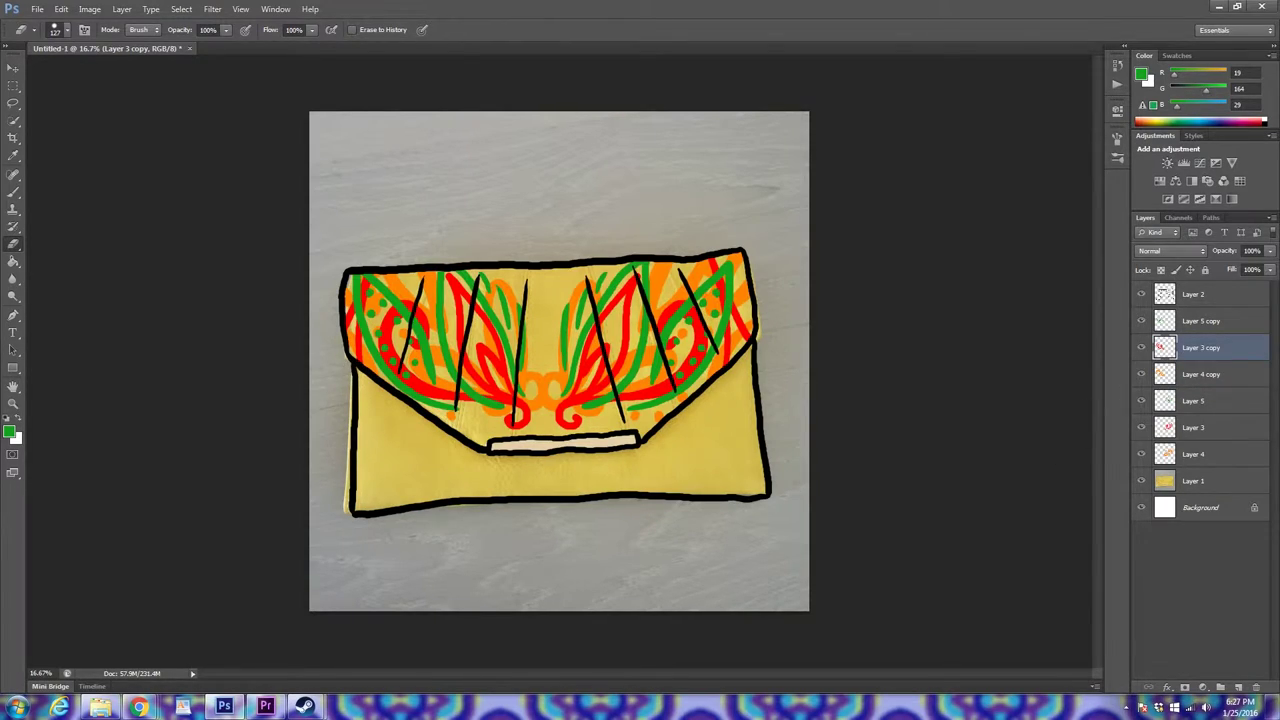
{"action": "left_click", "coordinate": [1190, 481]}
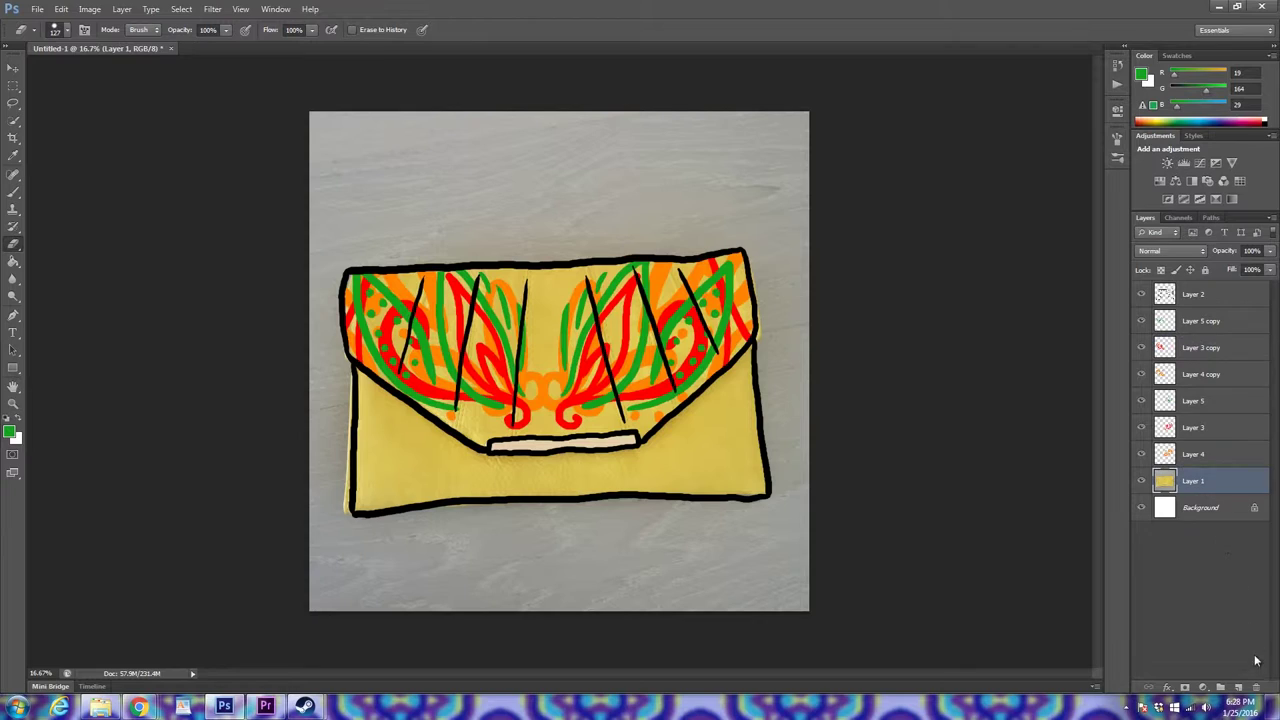
Step: Add a new layer directly above Layer 1 and sample the clutch's yellow from the photo as the foreground colour
{"action": "left_click", "coordinate": [1238, 688]}
{"action": "left_click", "coordinate": [13, 155]}
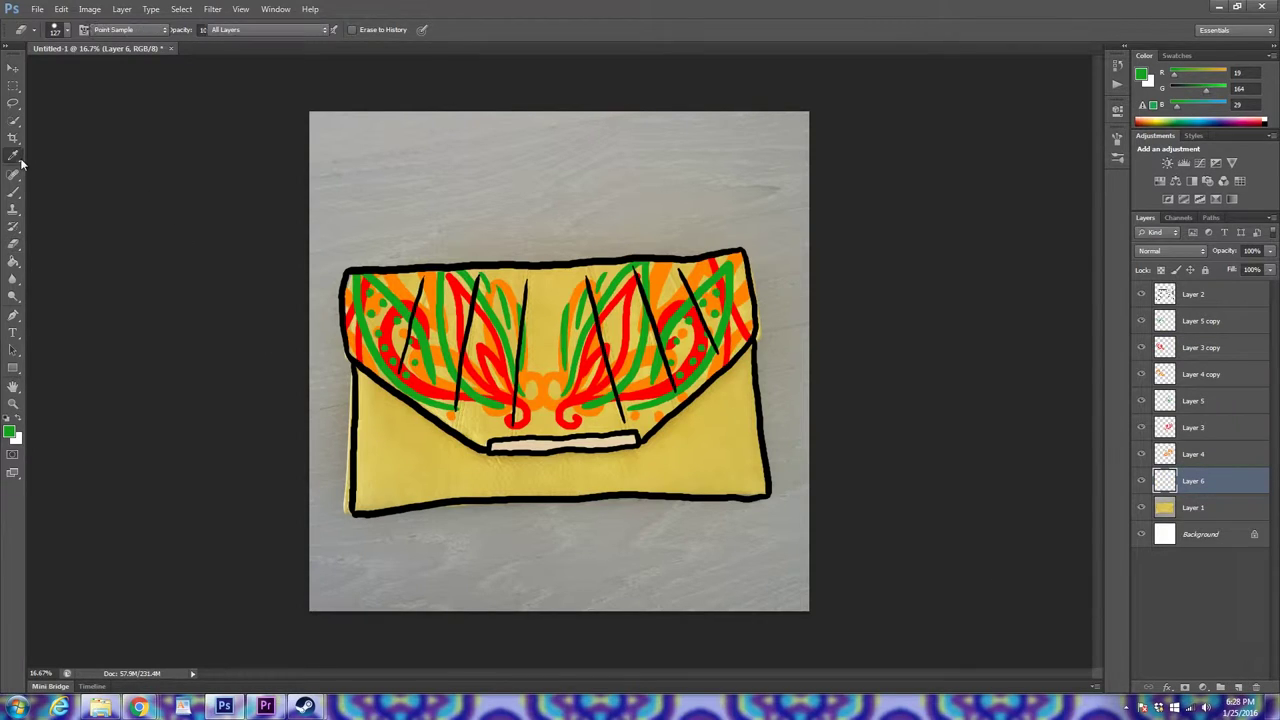
{"action": "left_click", "coordinate": [698, 430]}
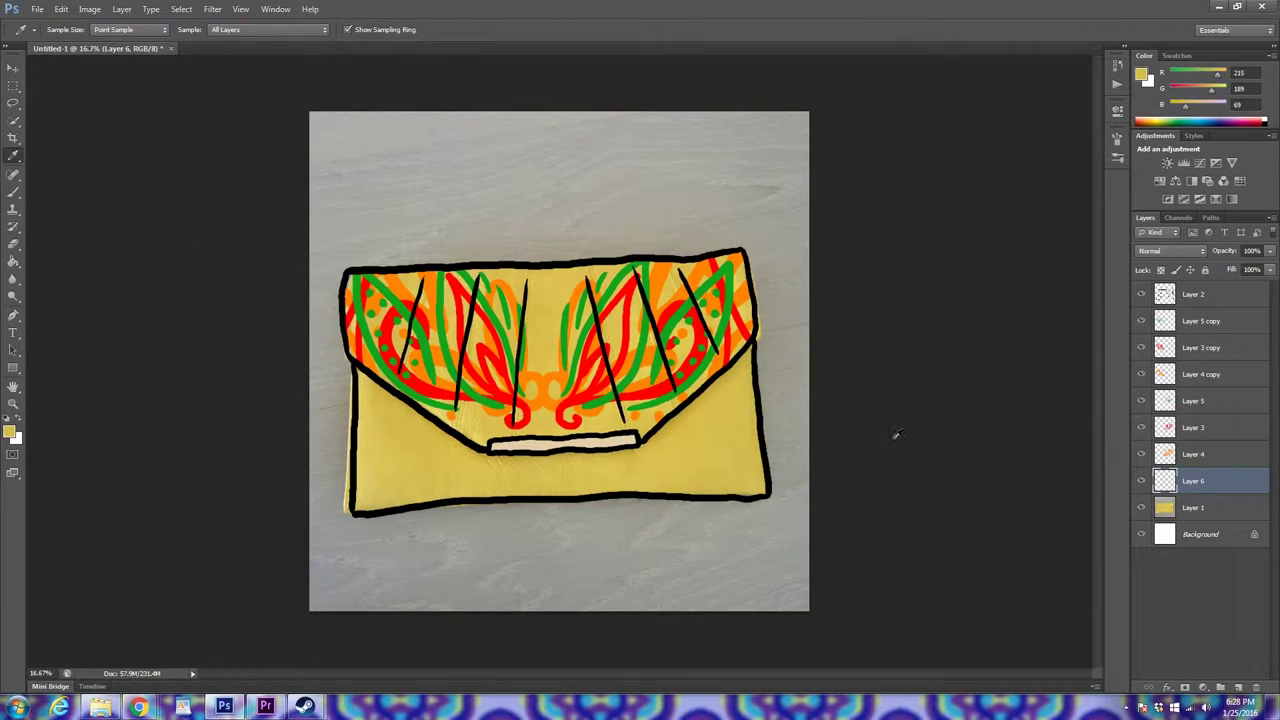
Step: Hide the Layer 1 photo and the six pattern layers: Layers 3, 4 and 5 and their copies
{"action": "left_click", "coordinate": [1141, 508]}
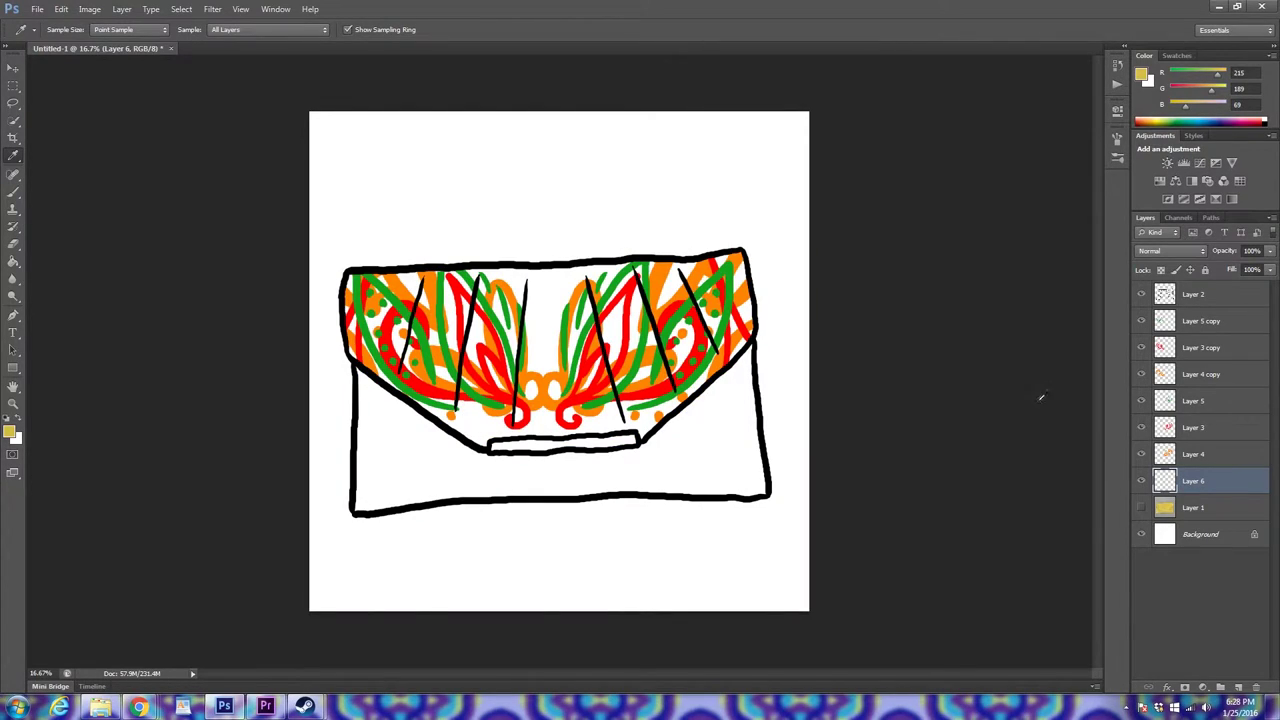
{"action": "left_click", "coordinate": [1141, 454]}
{"action": "left_click", "coordinate": [1141, 427]}
{"action": "left_click", "coordinate": [1141, 400]}
{"action": "left_click", "coordinate": [1141, 374]}
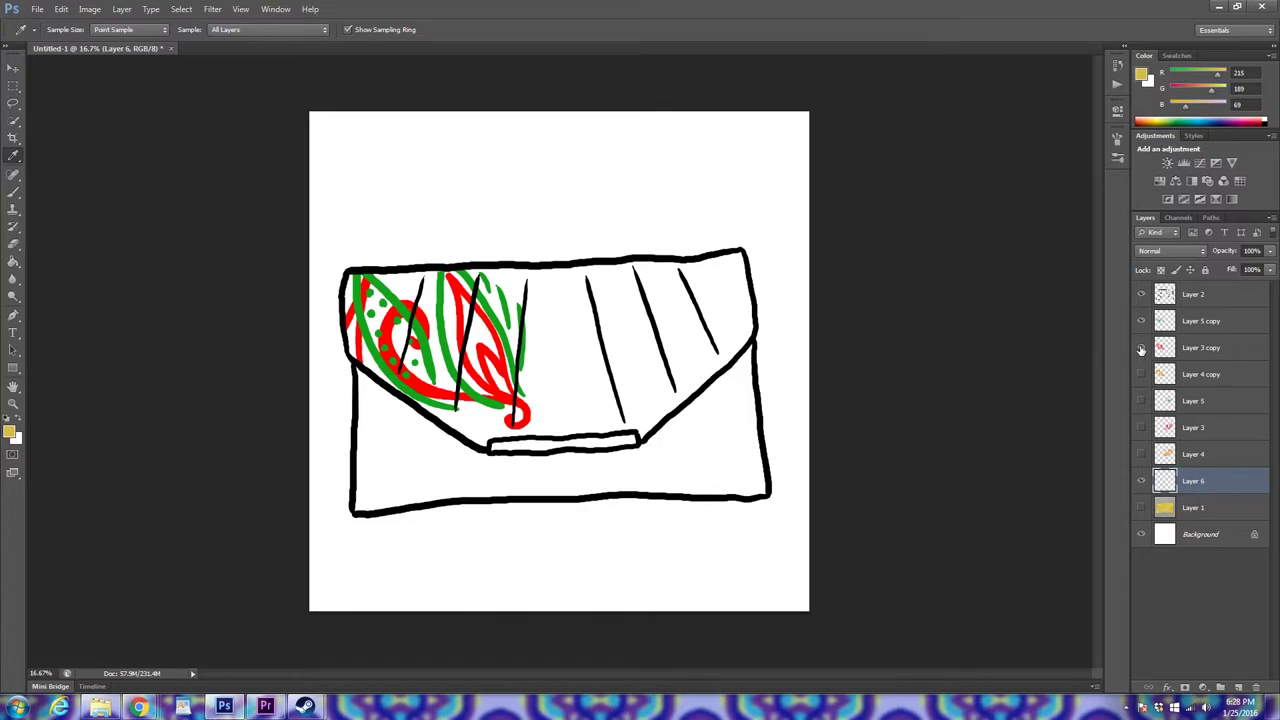
{"action": "left_click", "coordinate": [1141, 347]}
{"action": "left_click", "coordinate": [1141, 321]}
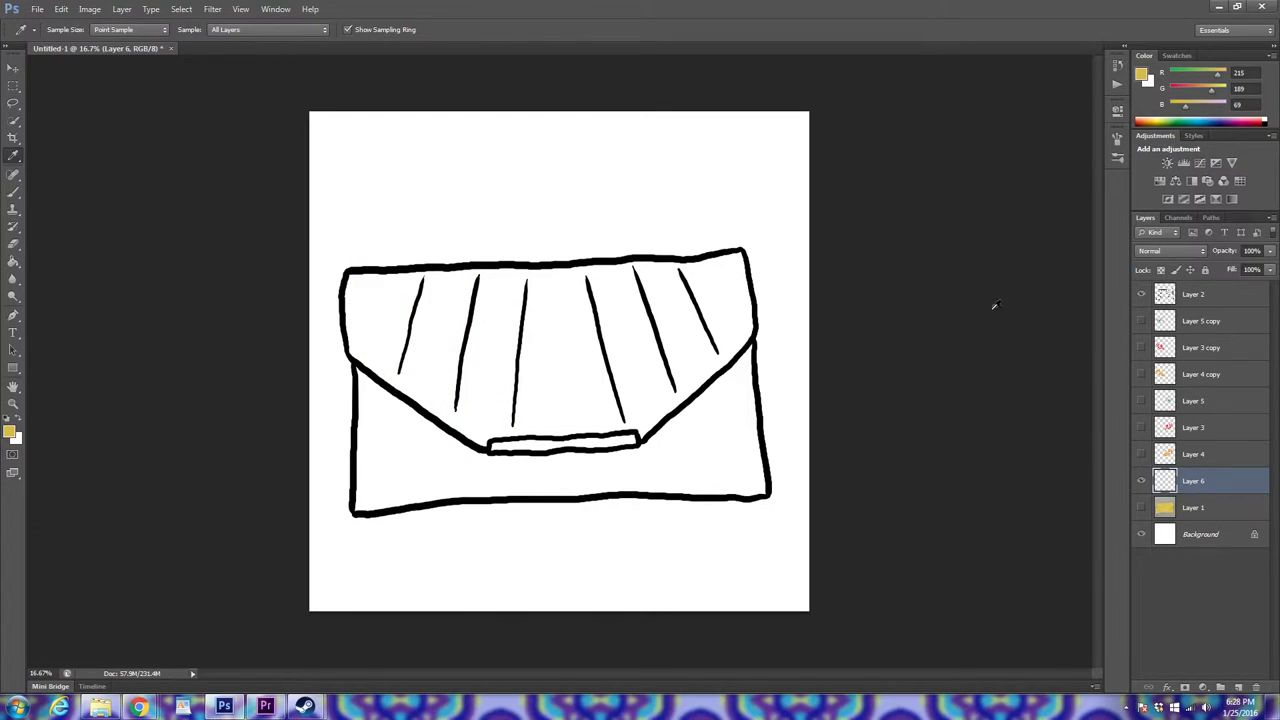
Step: With the Paint Bucket set to consider all layers, fill the clutch's flap and body with the sampled yellow on Layer 6
{"action": "left_click", "coordinate": [13, 262]}
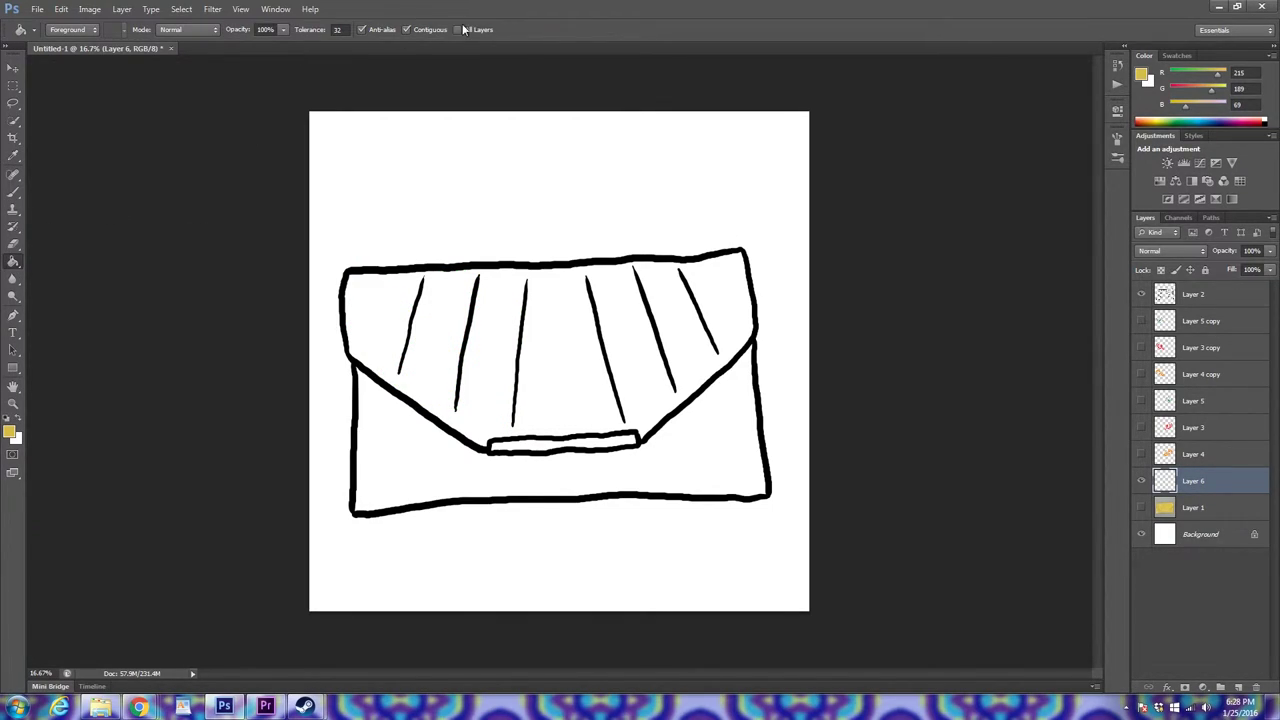
{"action": "left_click", "coordinate": [476, 394]}
{"action": "left_click", "coordinate": [461, 458]}
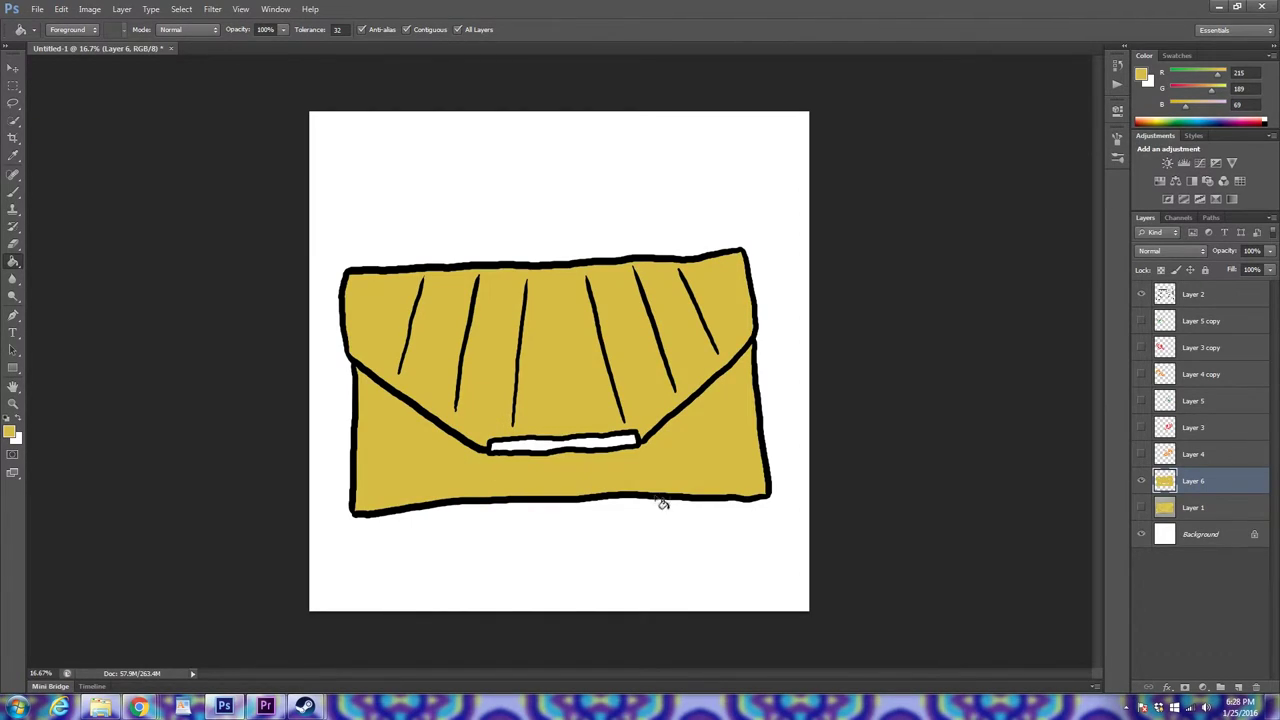
Step: Set the foreground colour to the brighter yellow efc816 and fill the clasp bar below the flap with it
{"action": "left_click", "coordinate": [10, 432]}
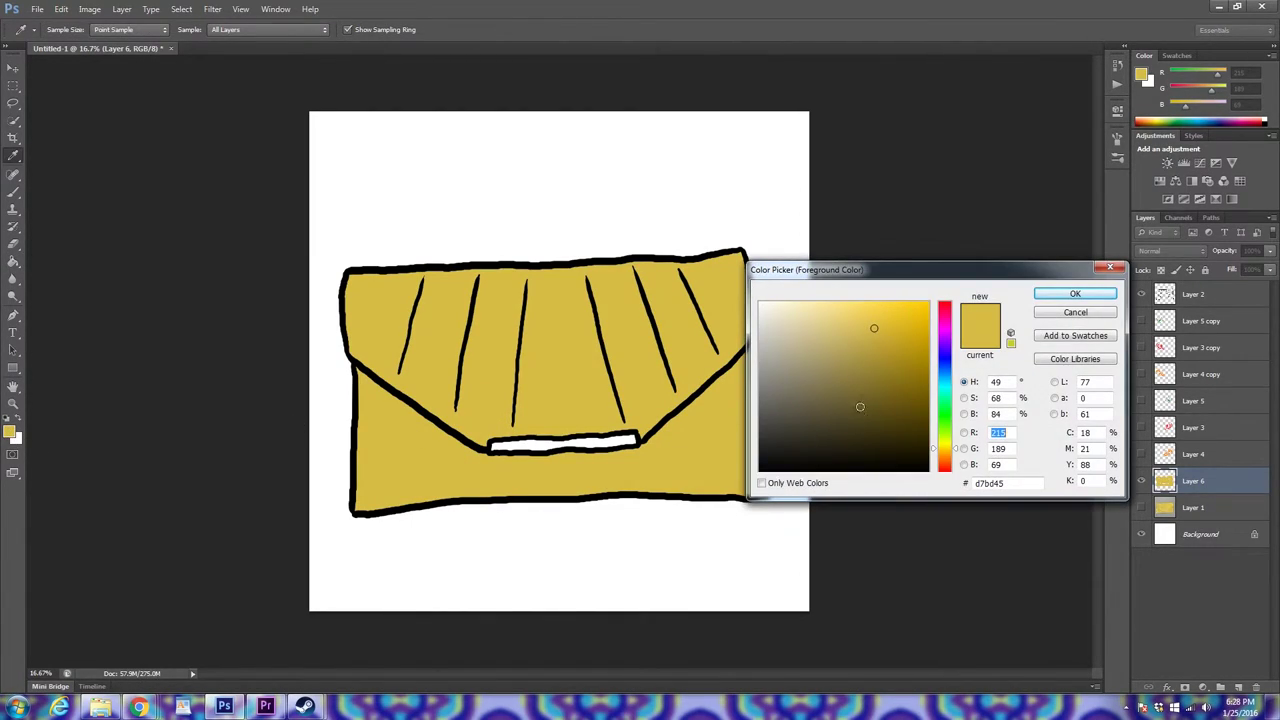
{"action": "left_click_drag", "start_coordinate": [902, 320], "coordinate": [912, 312]}
{"action": "left_click", "coordinate": [1070, 296]}
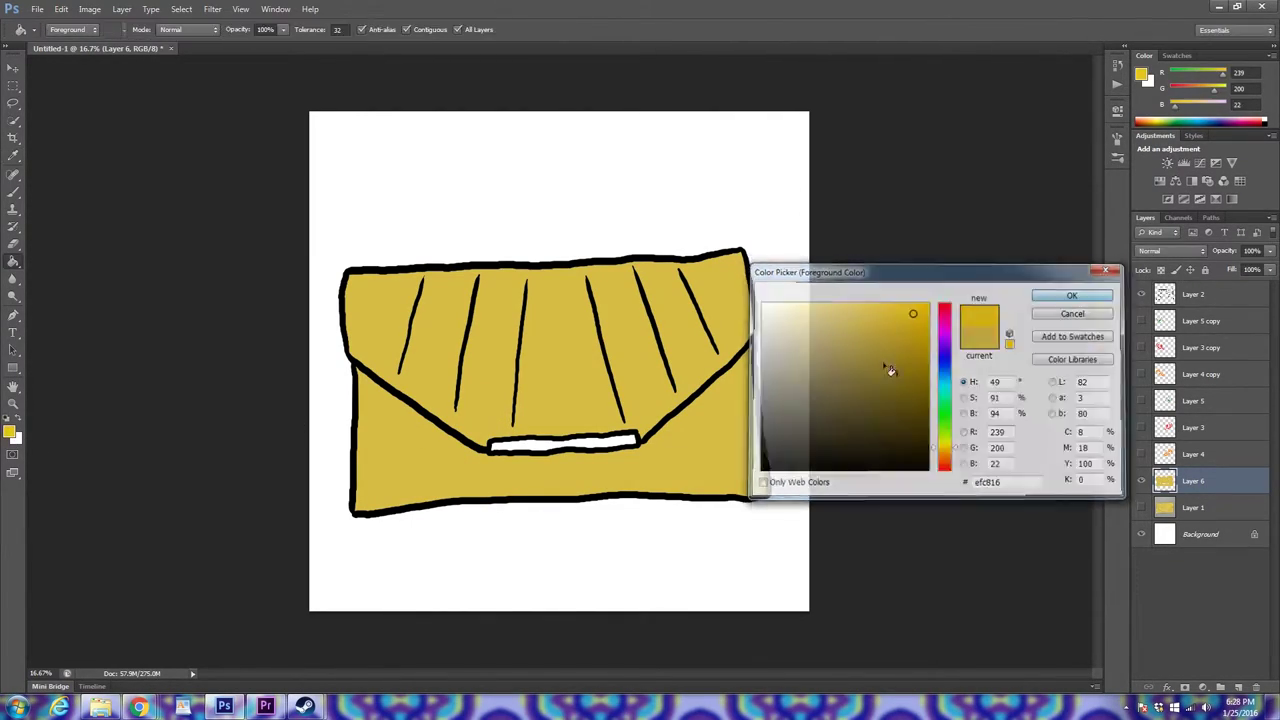
{"action": "left_click", "coordinate": [552, 449]}
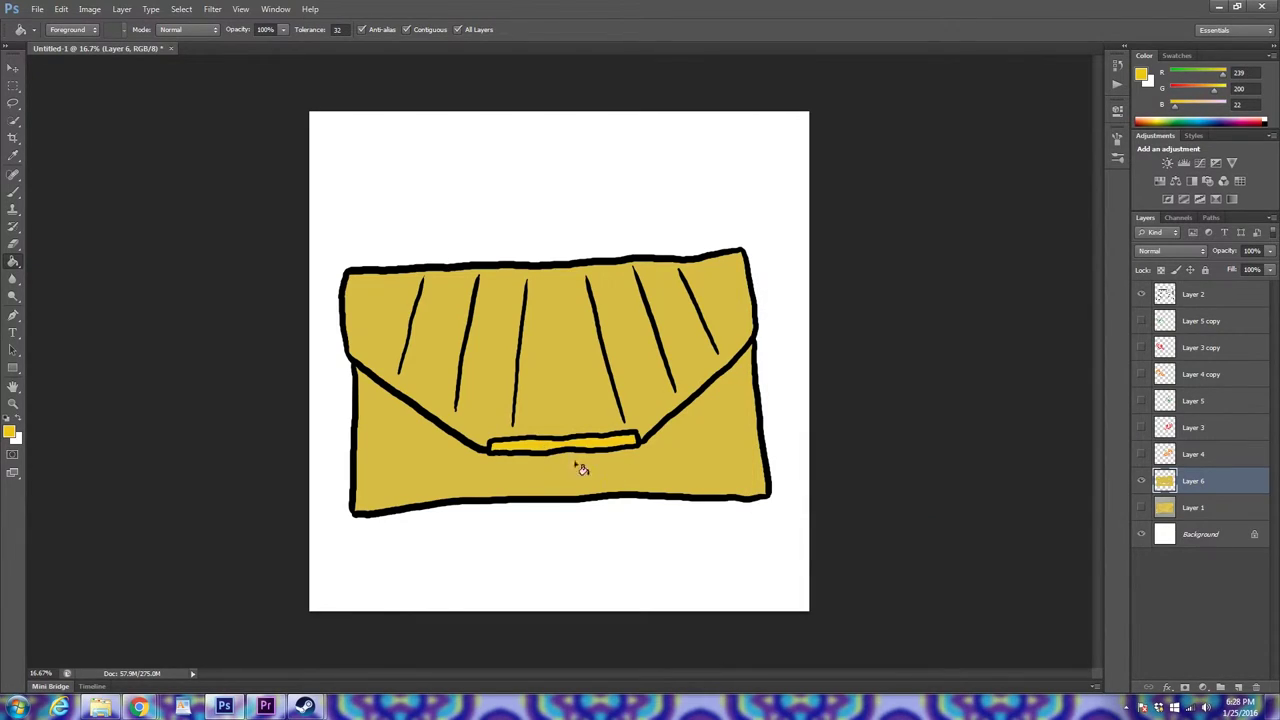
Step: Show the six pattern layers again, Layers 3, 4 and 5 and their copies, leaving the Layer 1 photo hidden
{"action": "left_click", "coordinate": [1141, 454]}
{"action": "left_click", "coordinate": [1141, 427]}
{"action": "left_click", "coordinate": [1141, 400]}
{"action": "left_click", "coordinate": [1141, 374]}
{"action": "left_click", "coordinate": [1141, 347]}
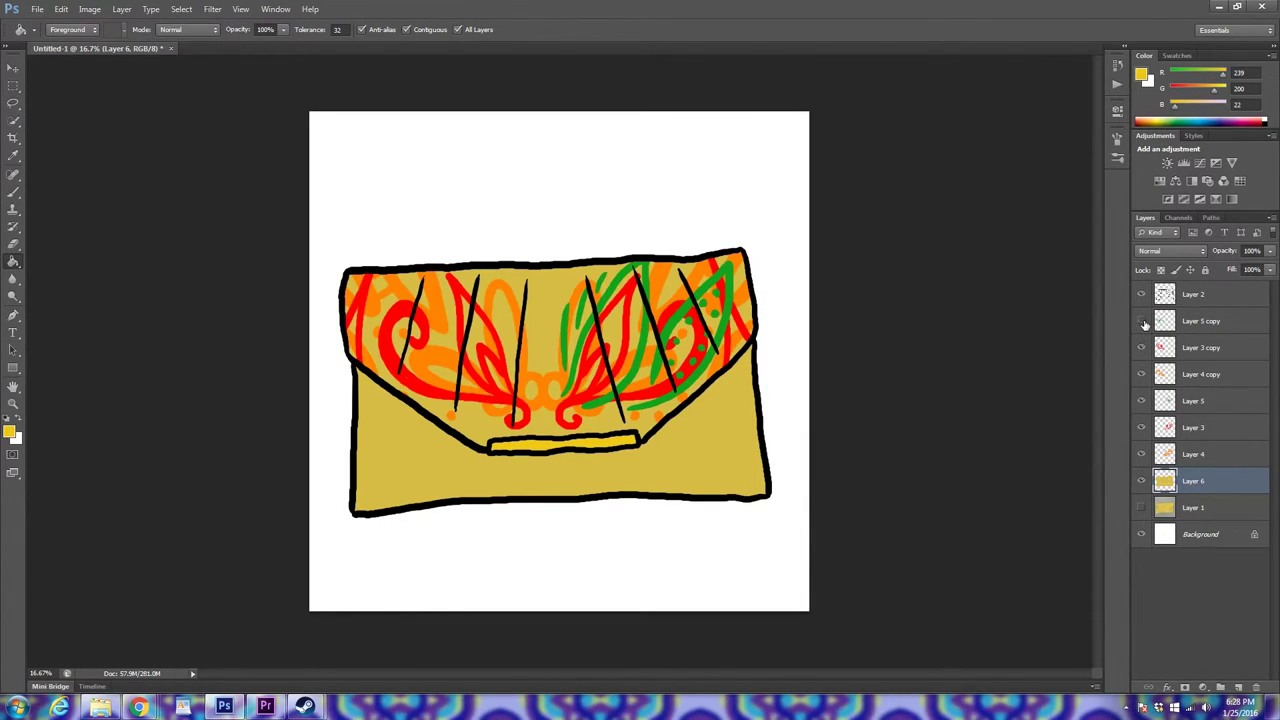
{"action": "left_click", "coordinate": [1141, 320]}
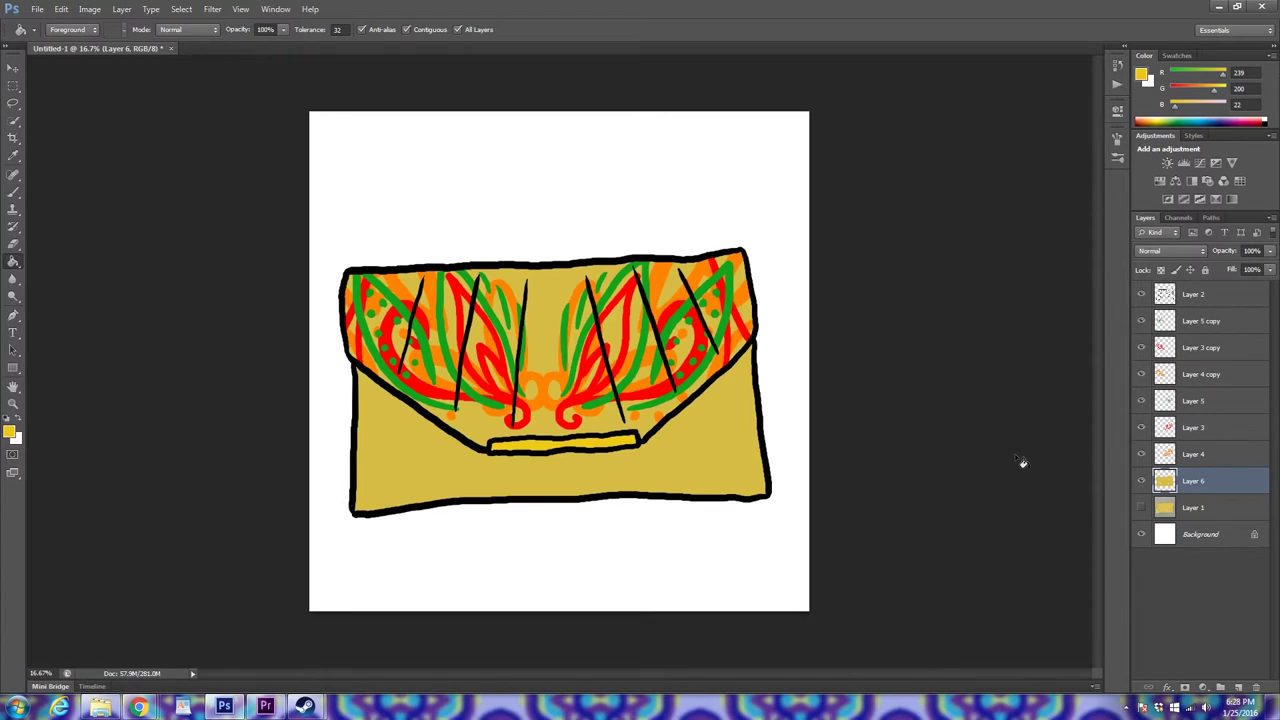